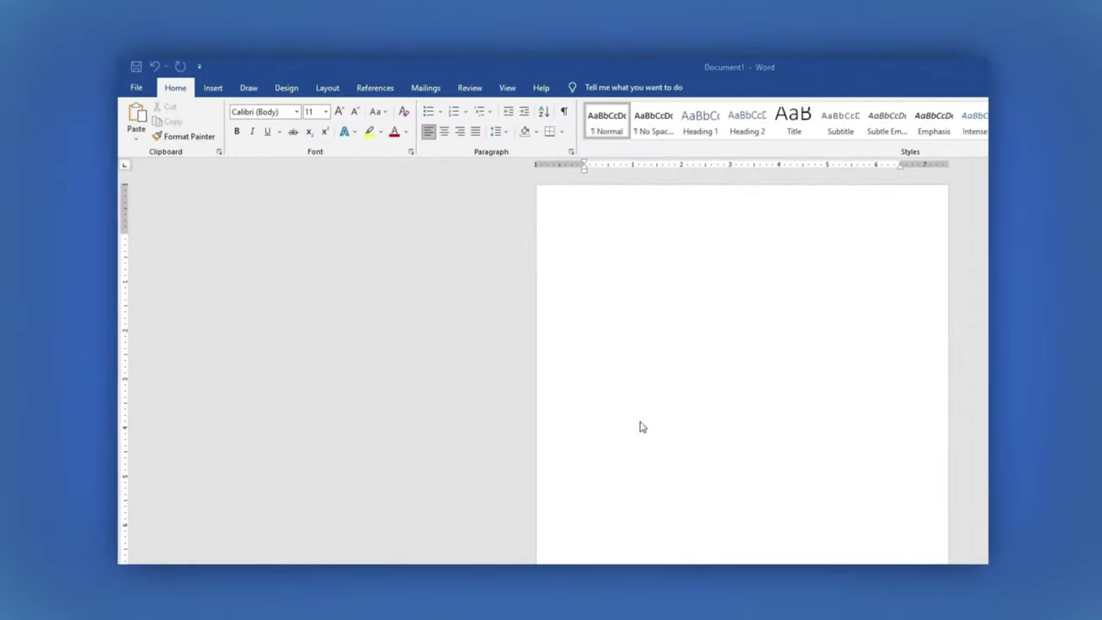
Step: Give the page Narrow 0.5-inch margins, A5 paper size and a light grey page colour
click(328, 90)
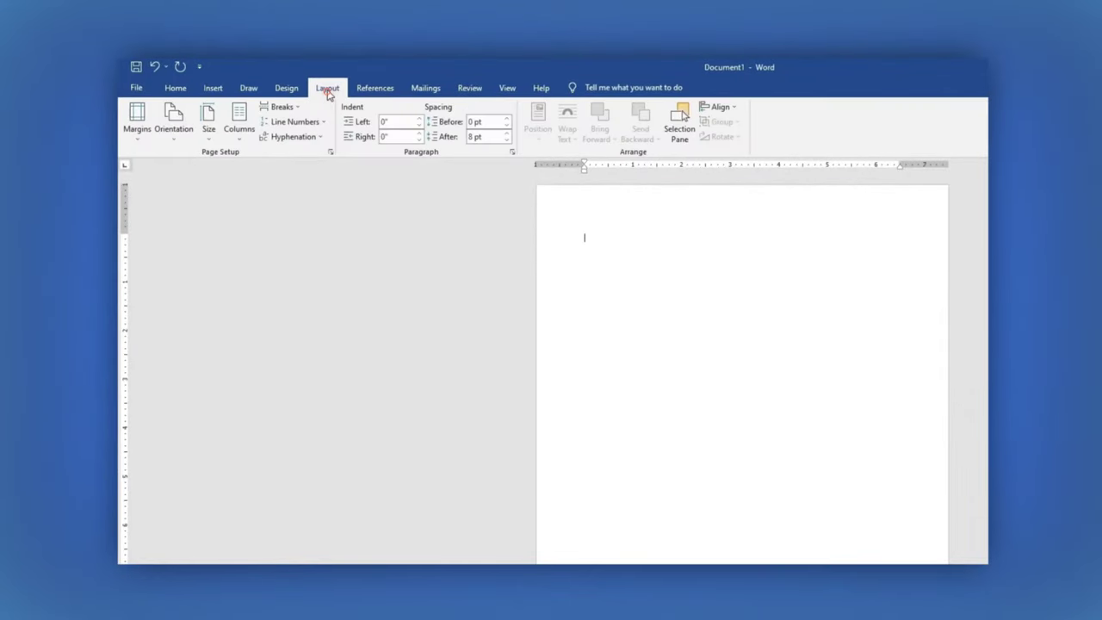
click(136, 114)
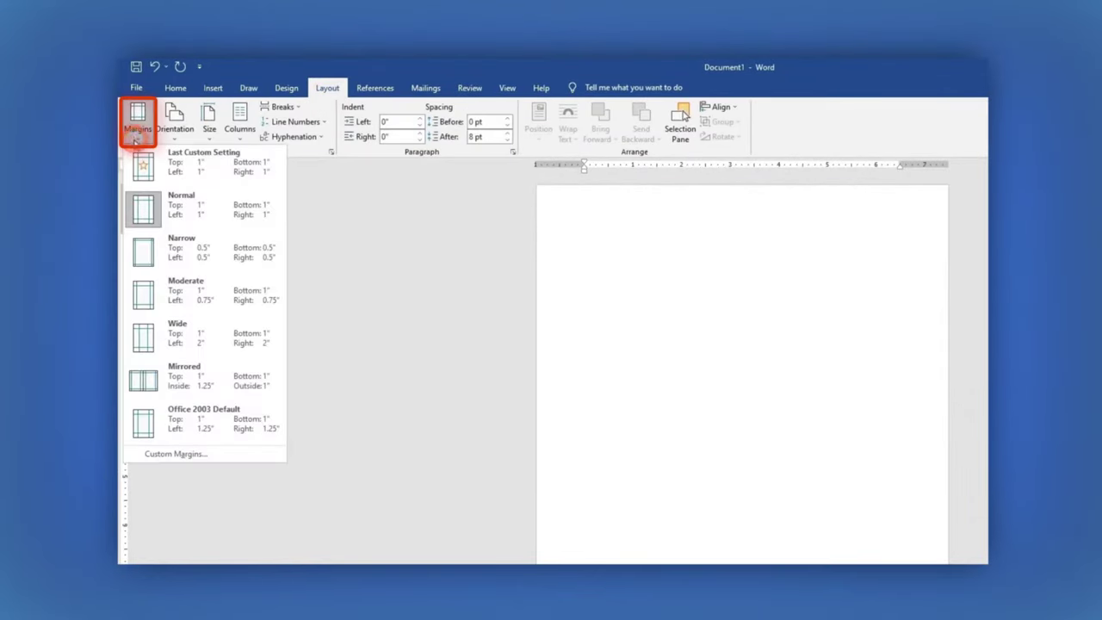
click(184, 259)
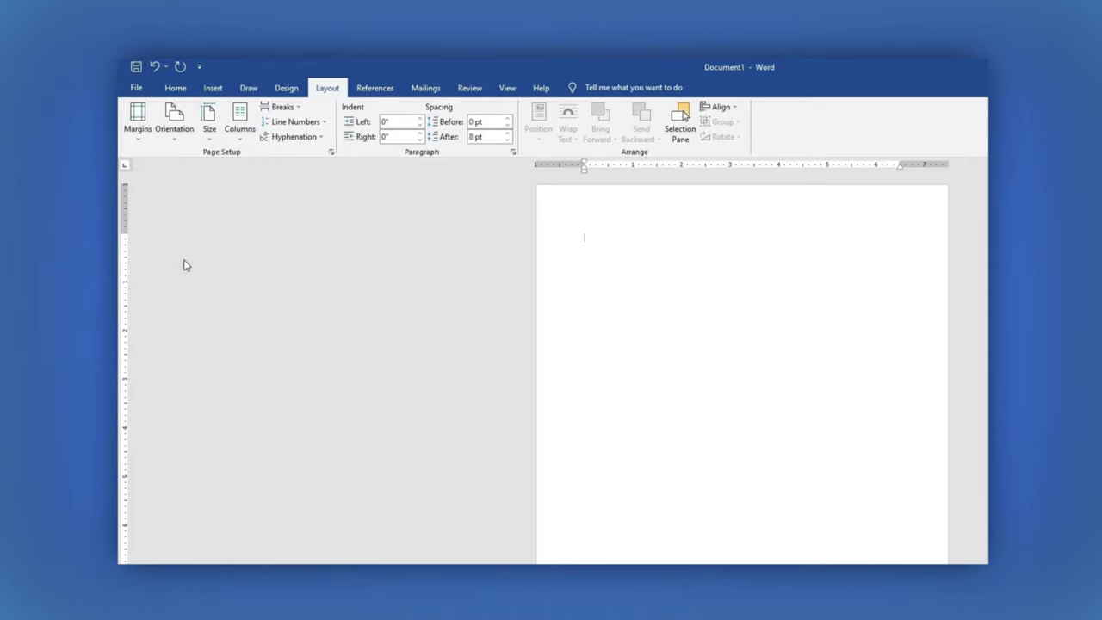
click(209, 121)
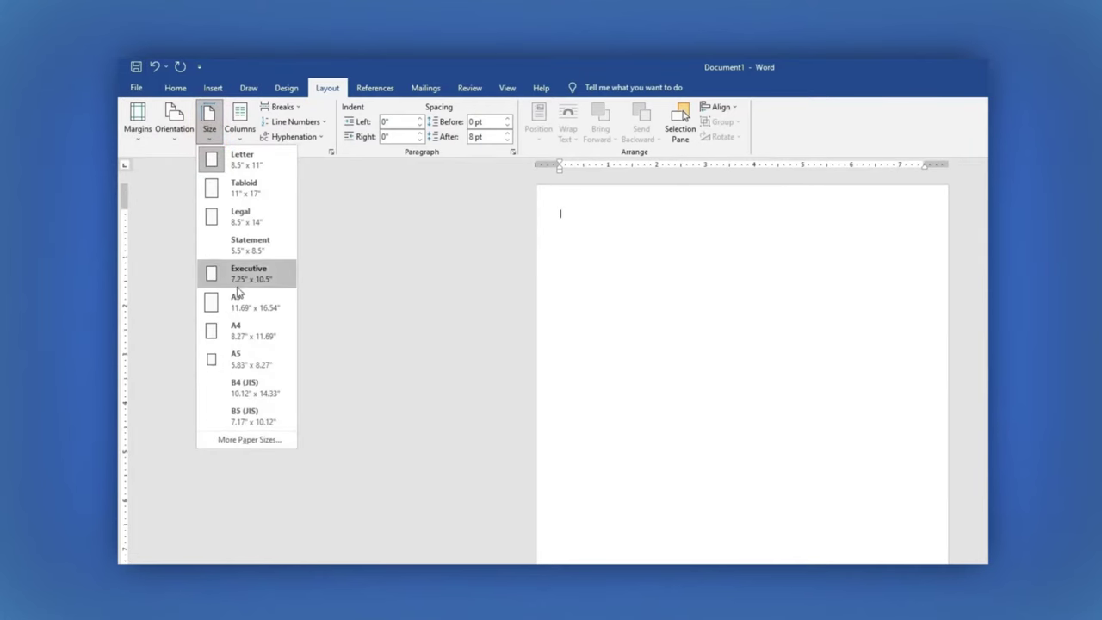
click(241, 361)
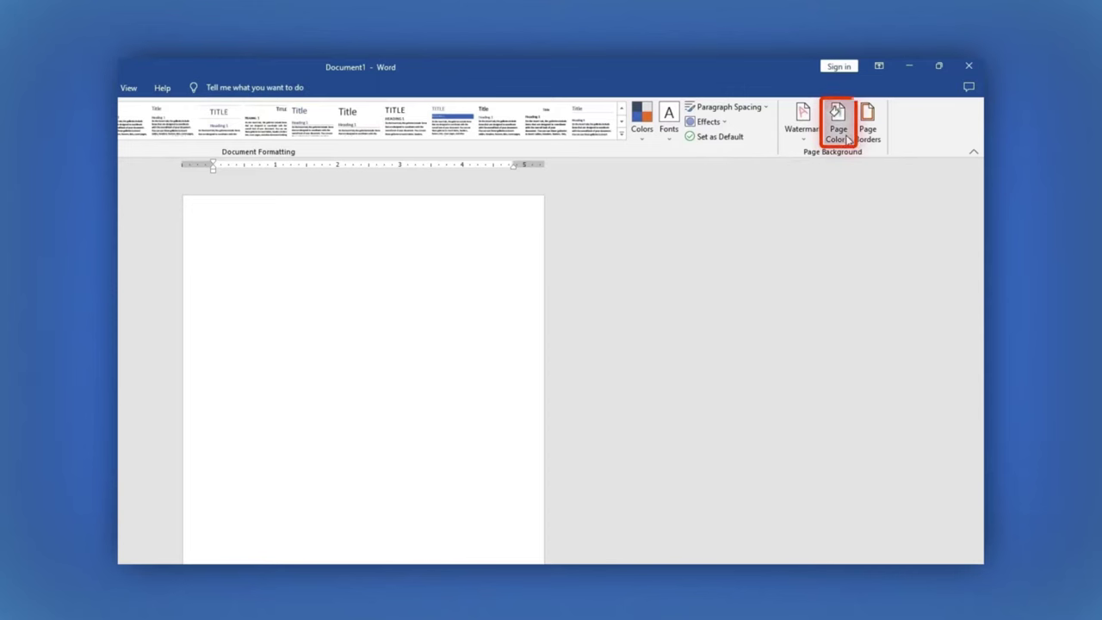
click(848, 139)
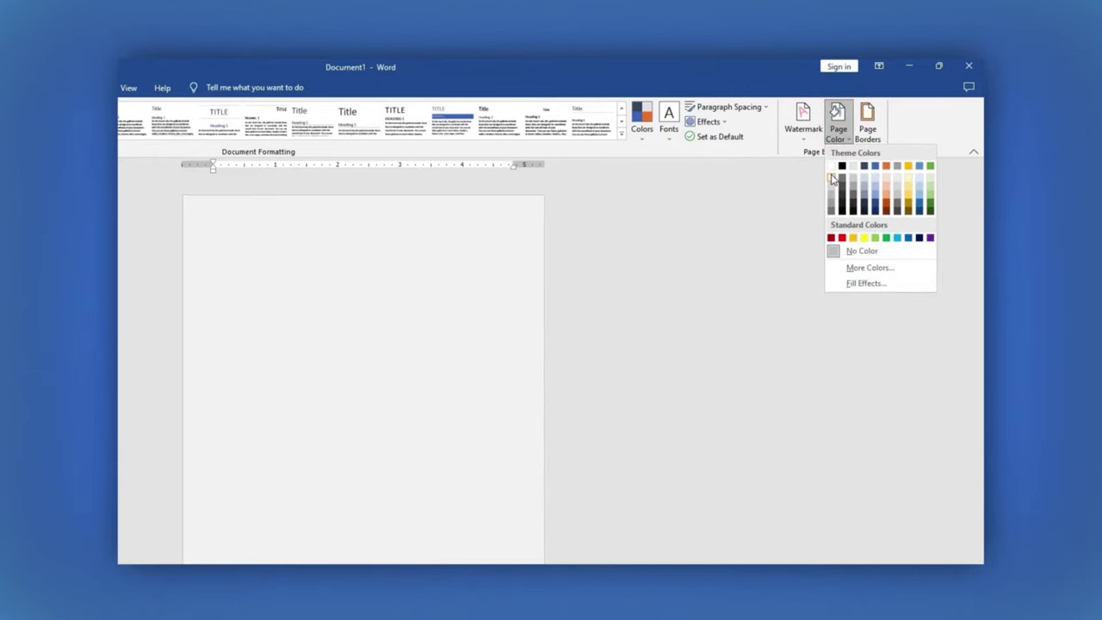
click(833, 178)
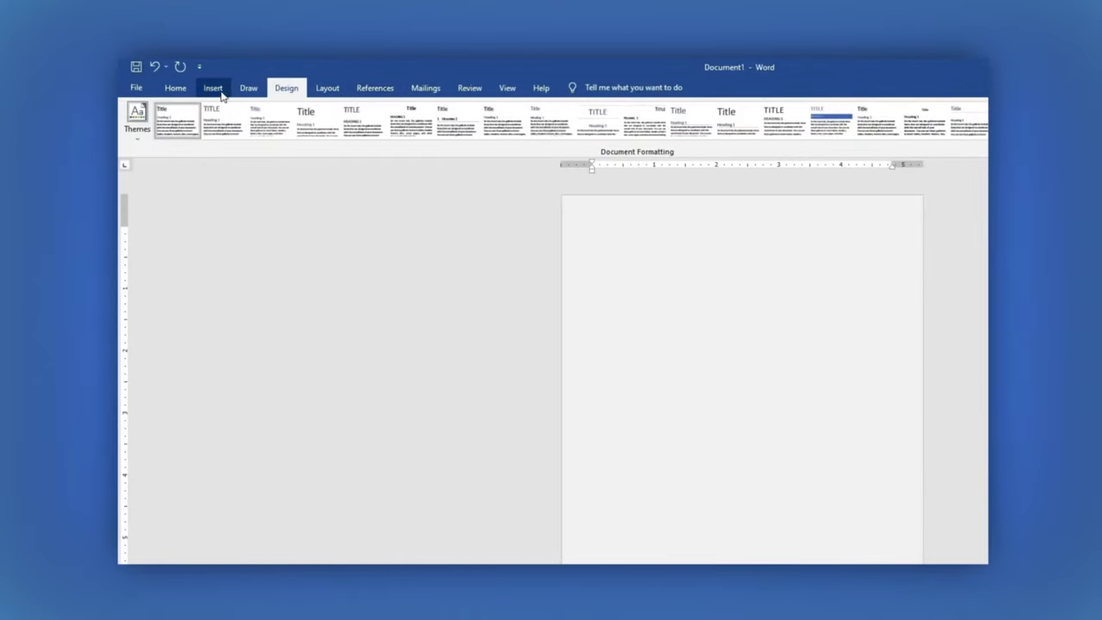
Step: Draw a large oval circle near the top of the page
click(213, 89)
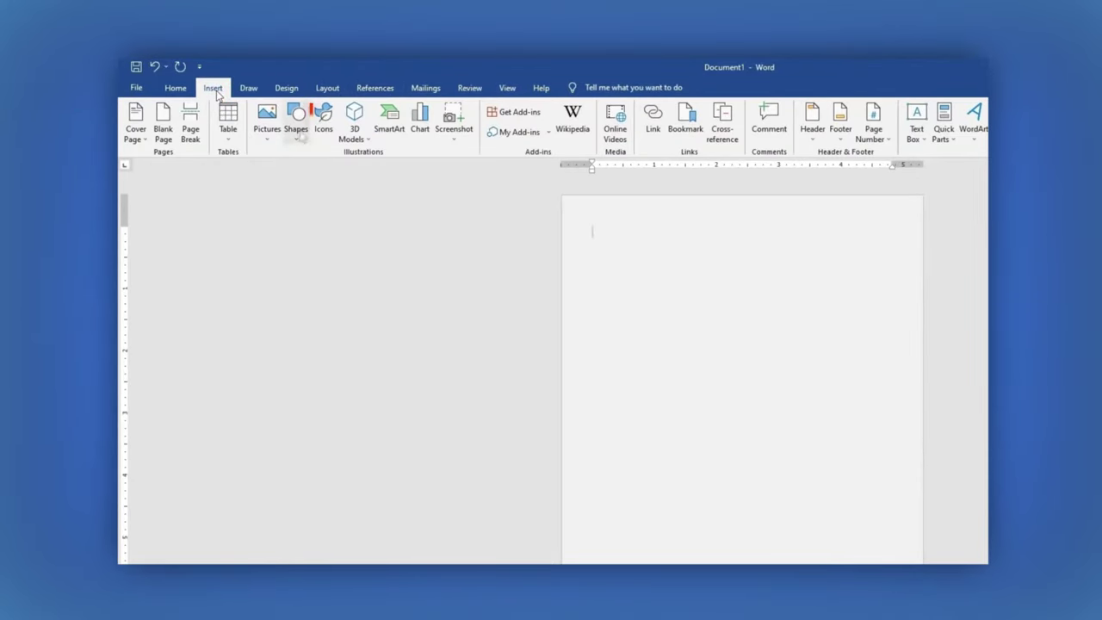
click(297, 131)
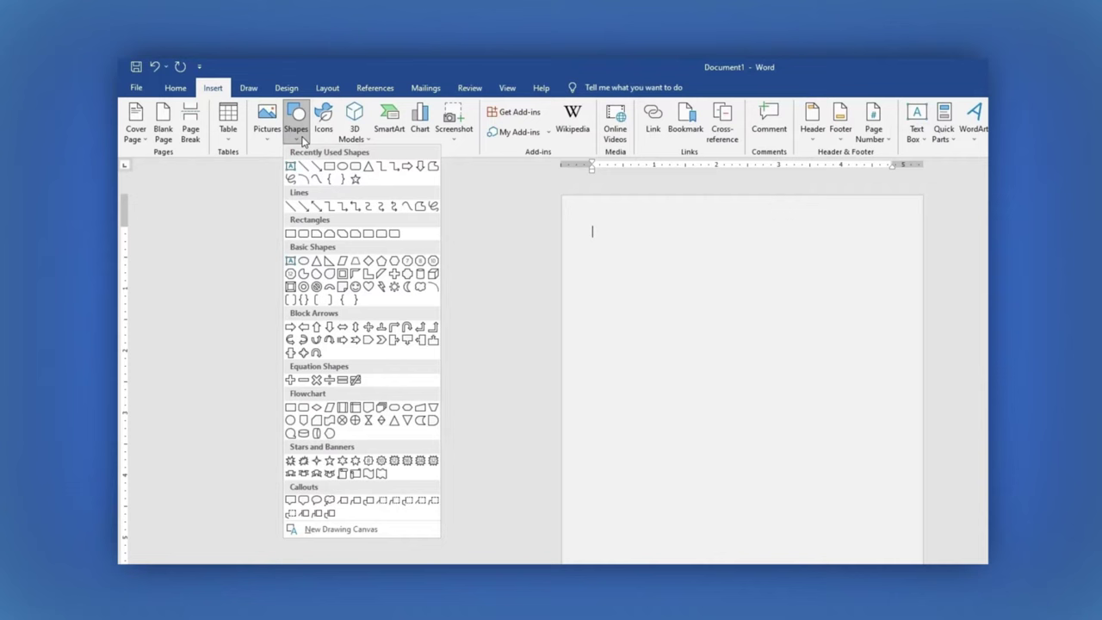
click(341, 167)
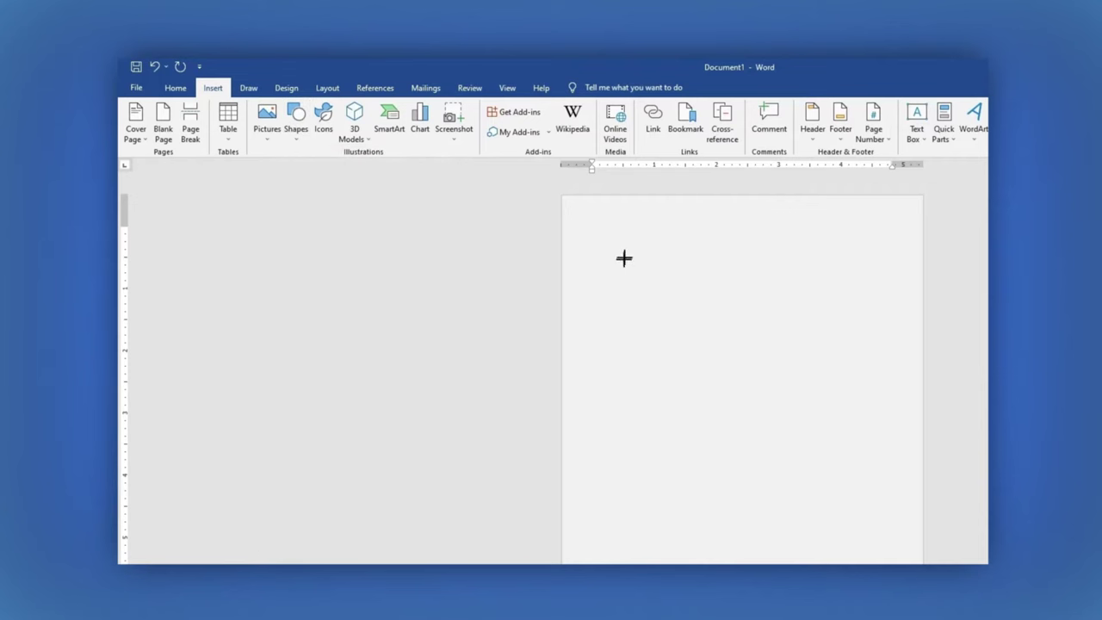
drag(620, 234, 861, 512)
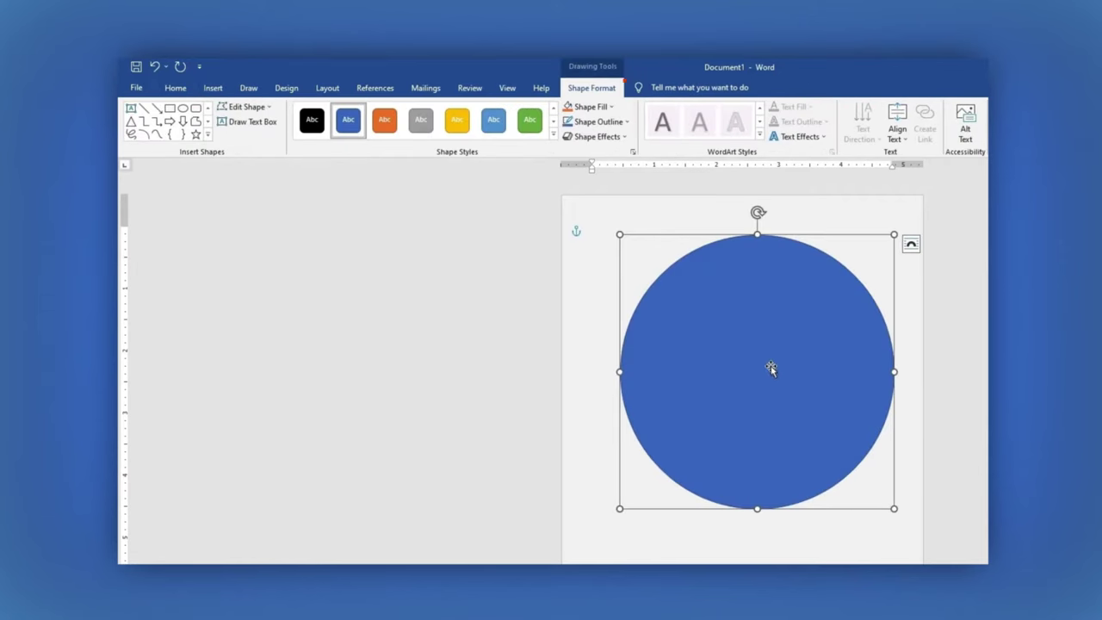
Step: Fill the circle dark blue and remove its outline
click(612, 107)
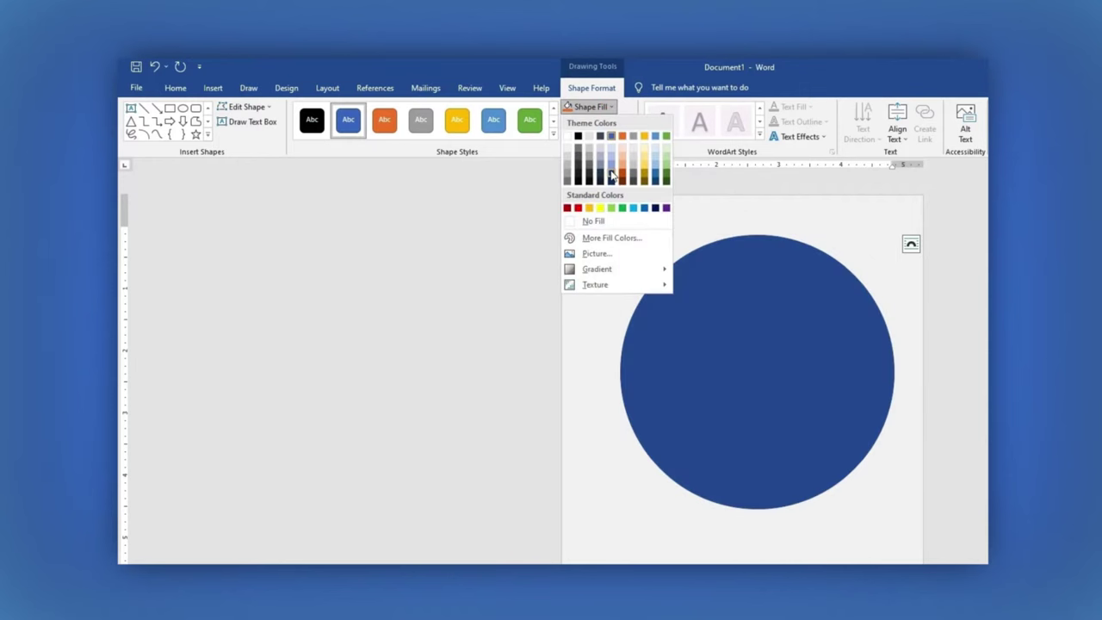
click(612, 176)
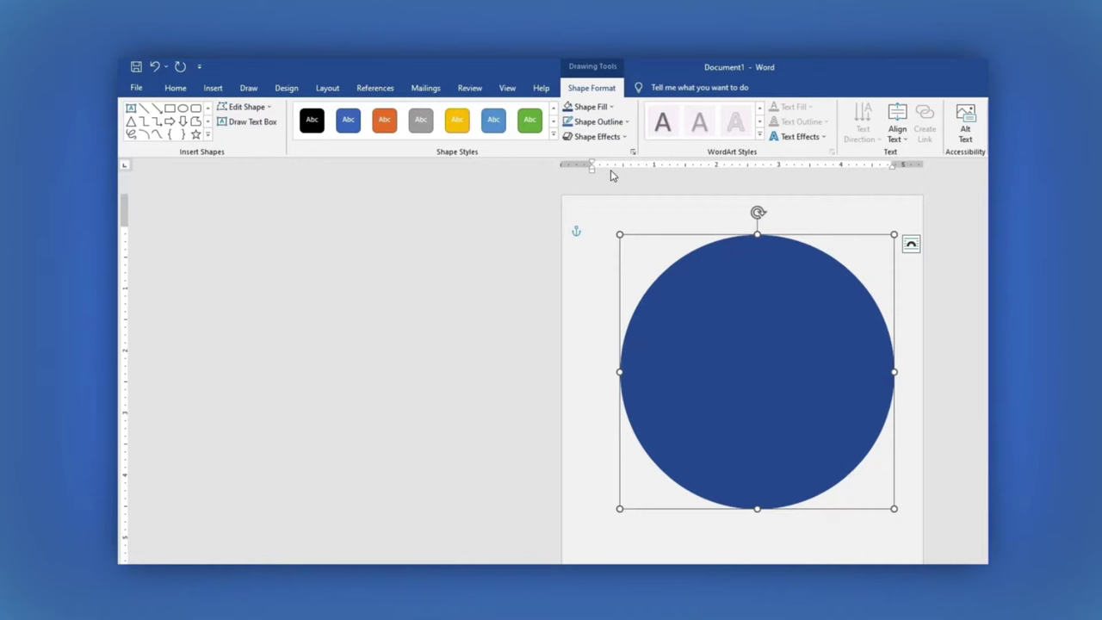
click(626, 125)
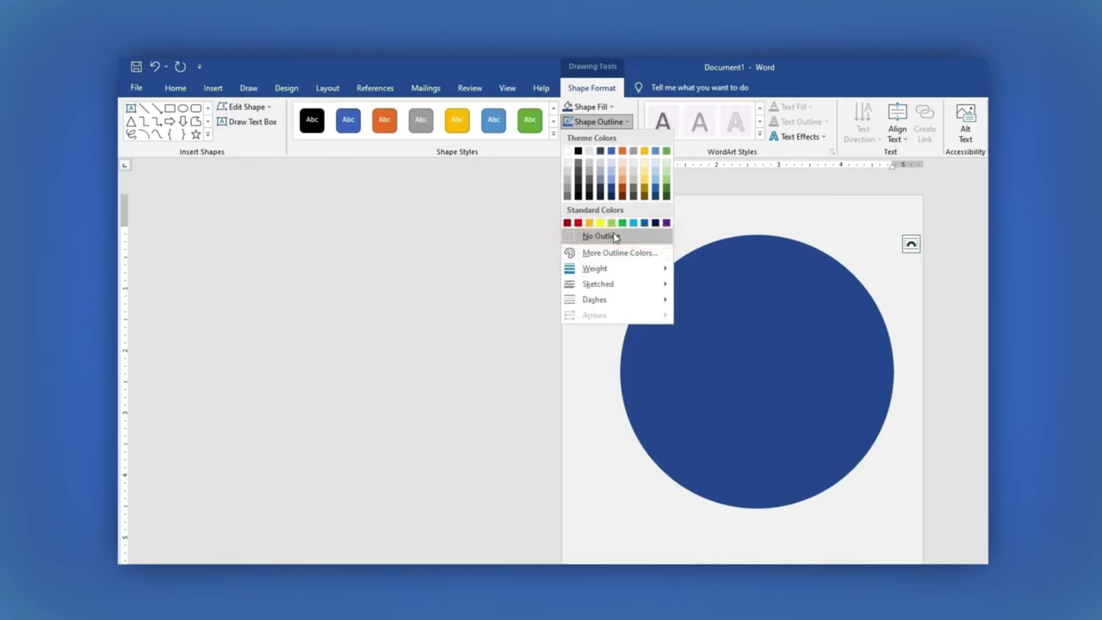
click(614, 236)
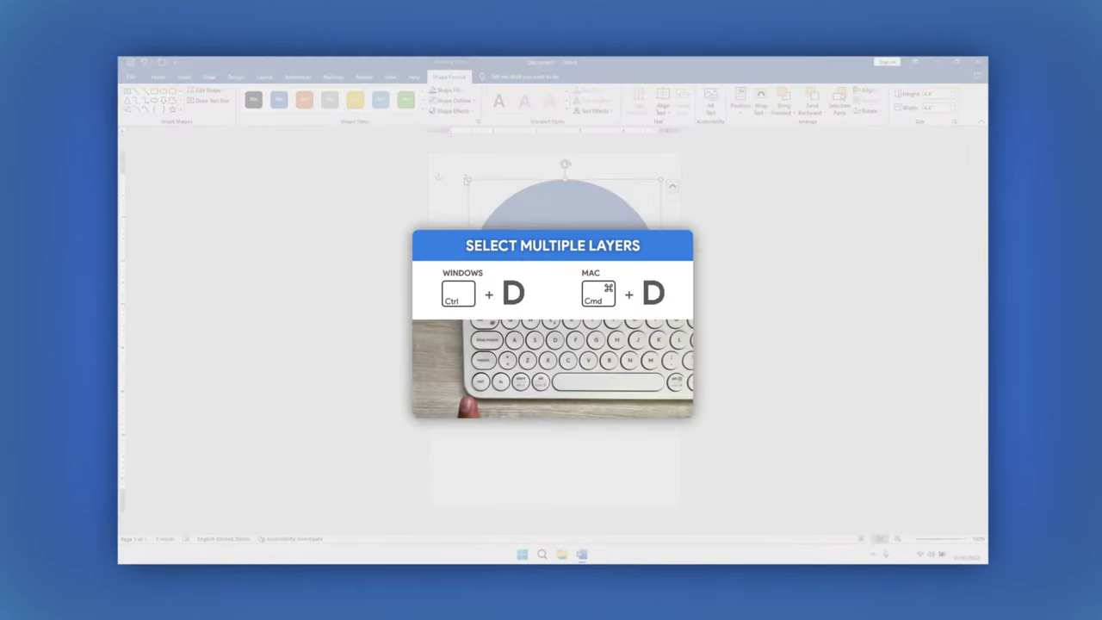
Step: Duplicate the circle and place the enlarged orange copy half off the page bottom
key(ctrl+d)
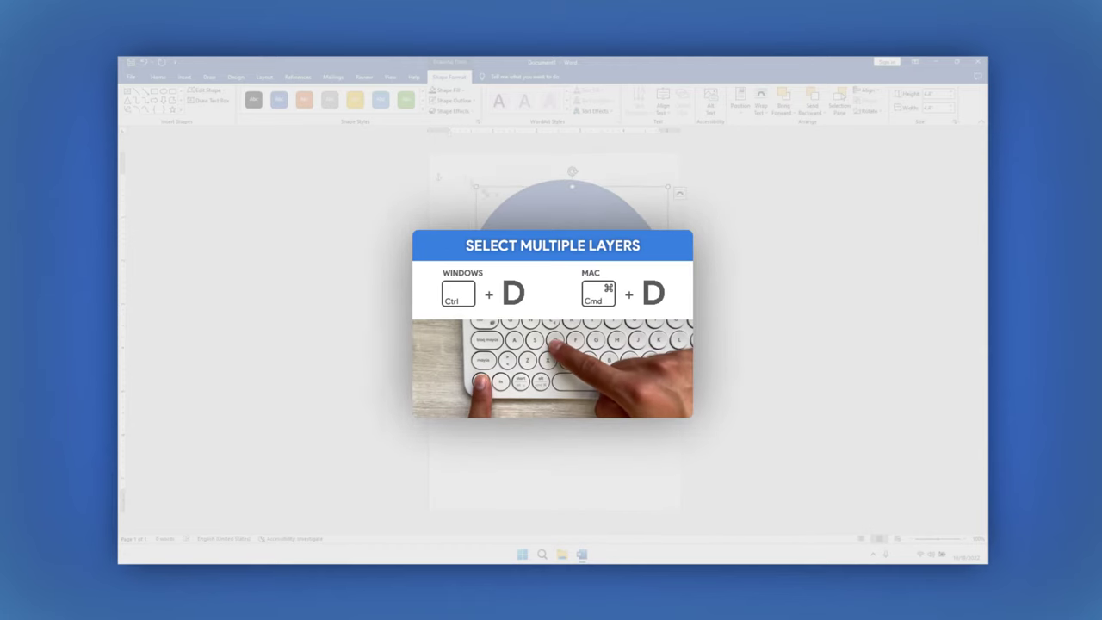
drag(586, 266, 577, 460)
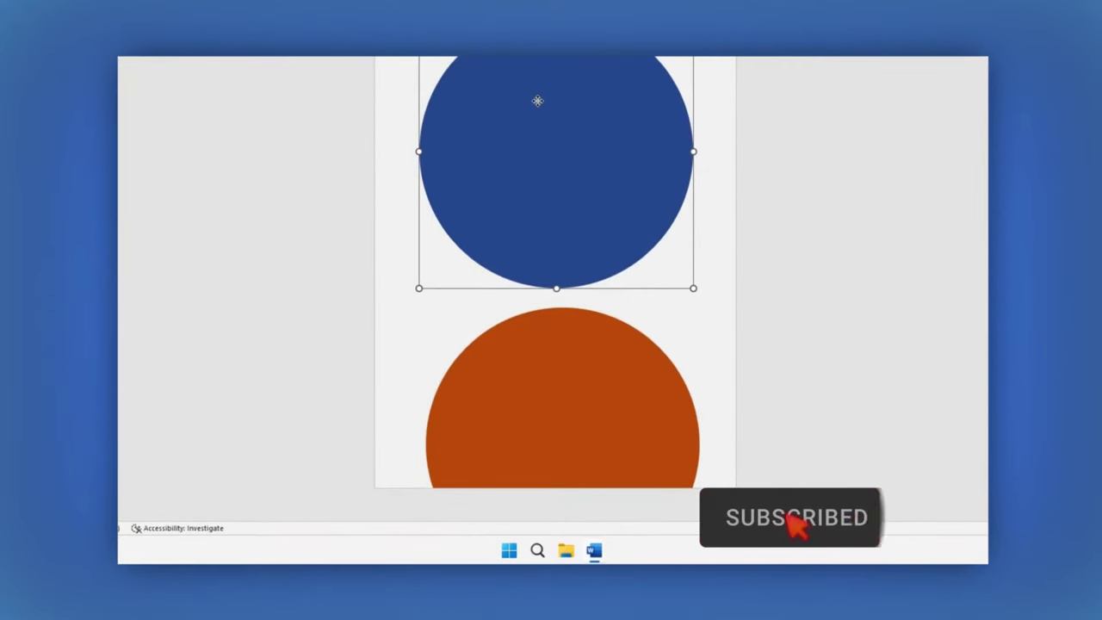
drag(555, 387, 551, 486)
drag(696, 412, 752, 357)
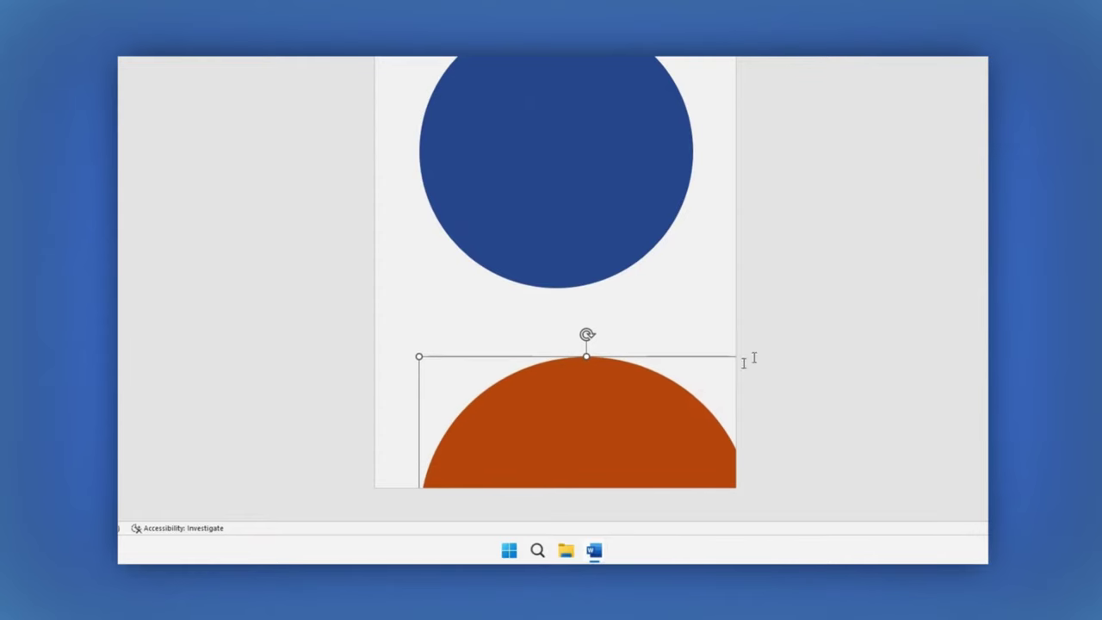
drag(683, 394, 654, 425)
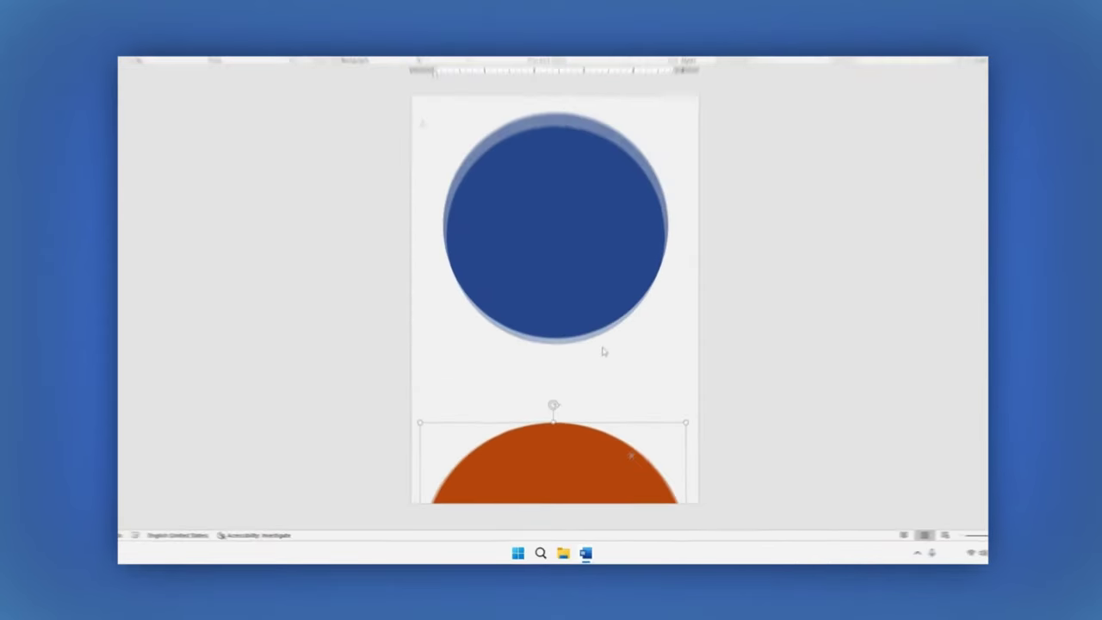
click(613, 304)
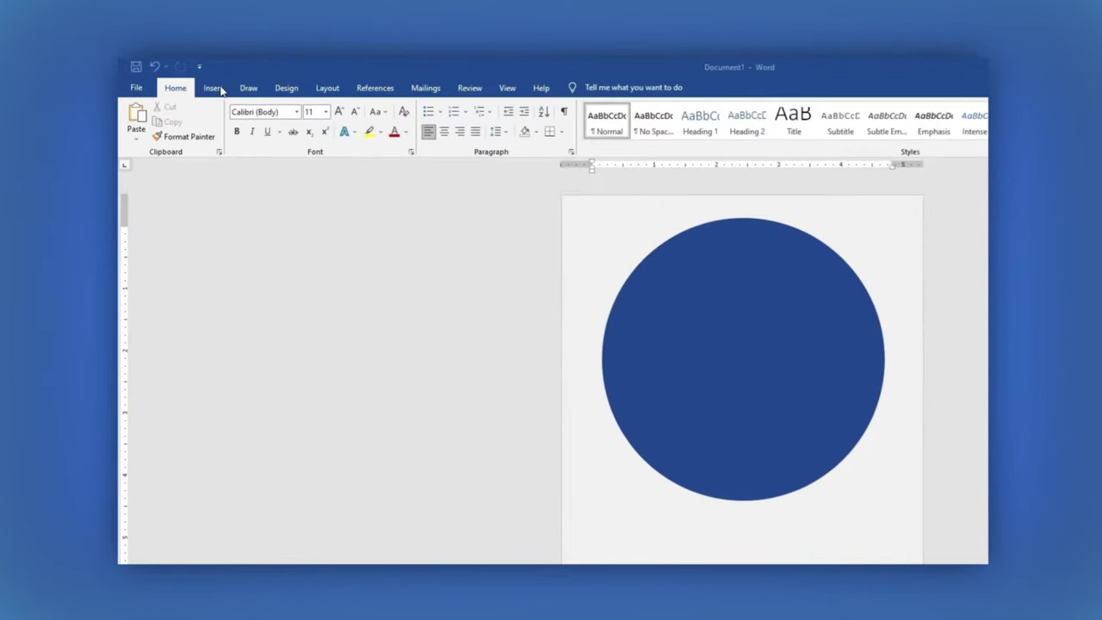
Step: Draw a freeform wave shape across the lower edge of the blue circle
click(215, 88)
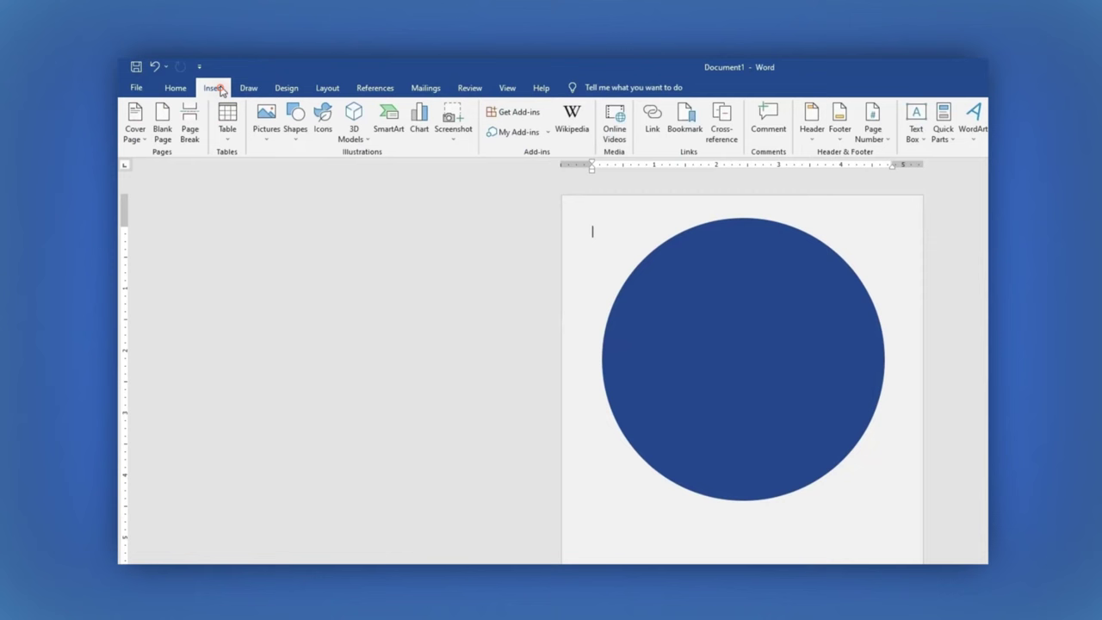
click(295, 133)
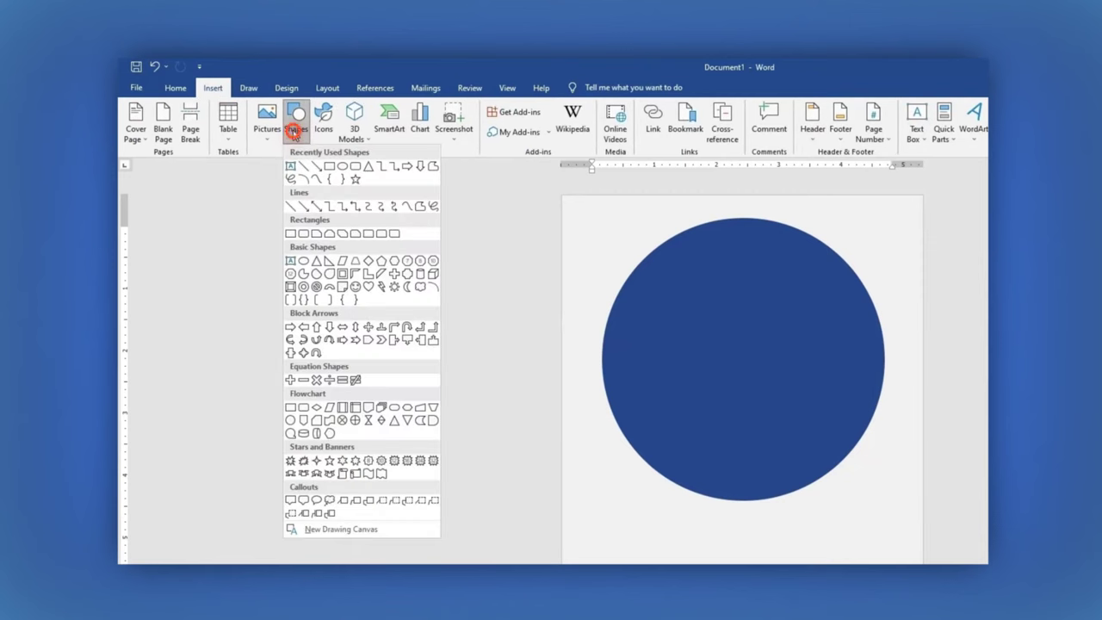
click(409, 210)
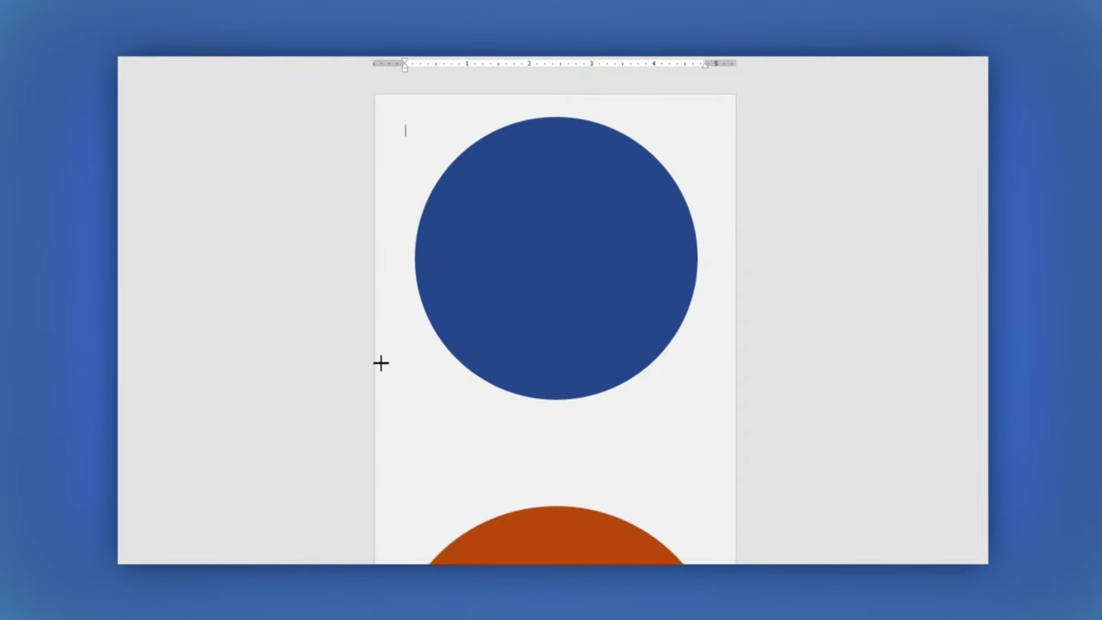
click(711, 332)
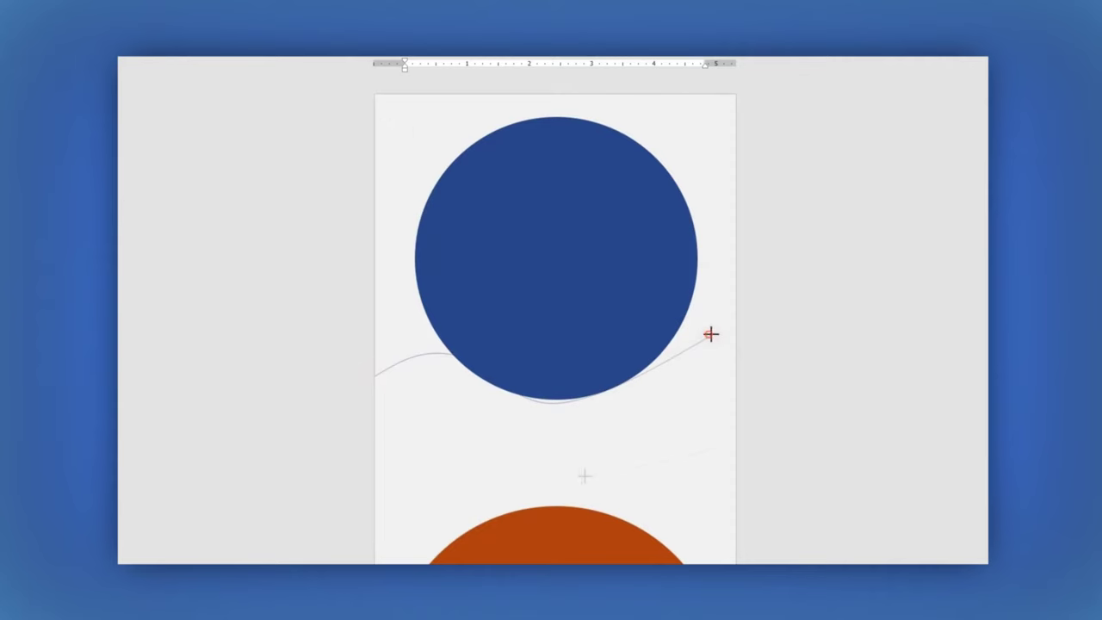
click(451, 436)
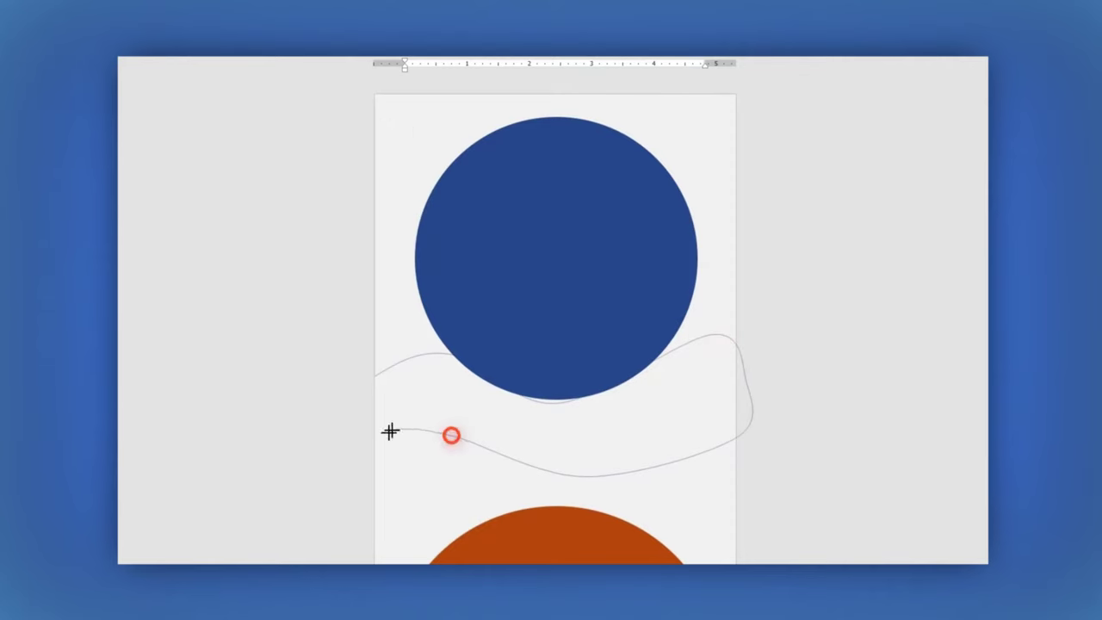
click(362, 467)
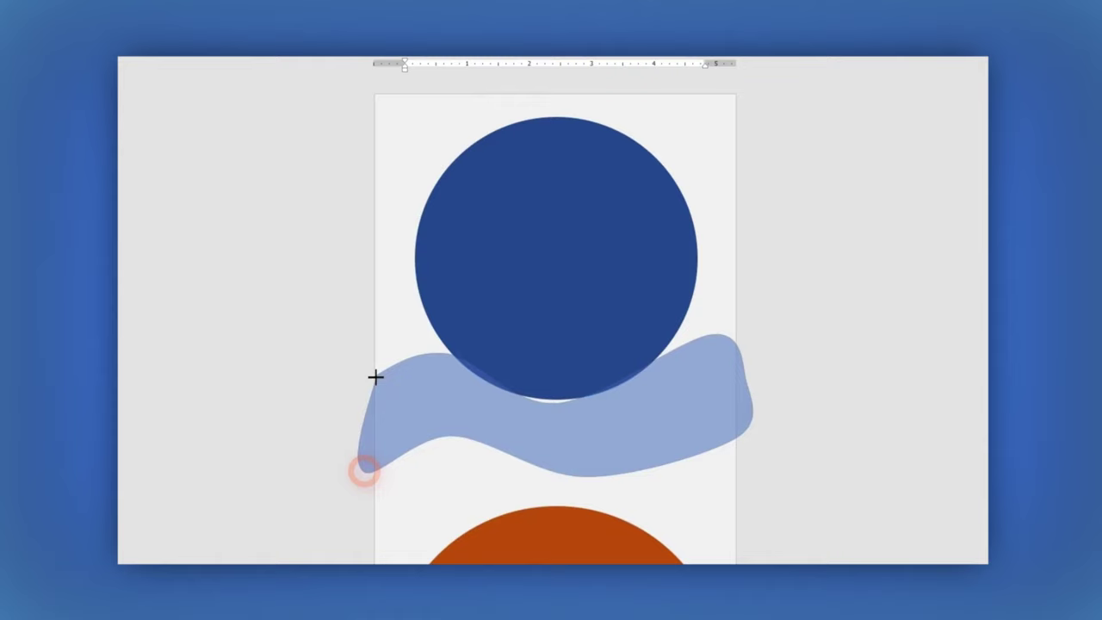
click(375, 375)
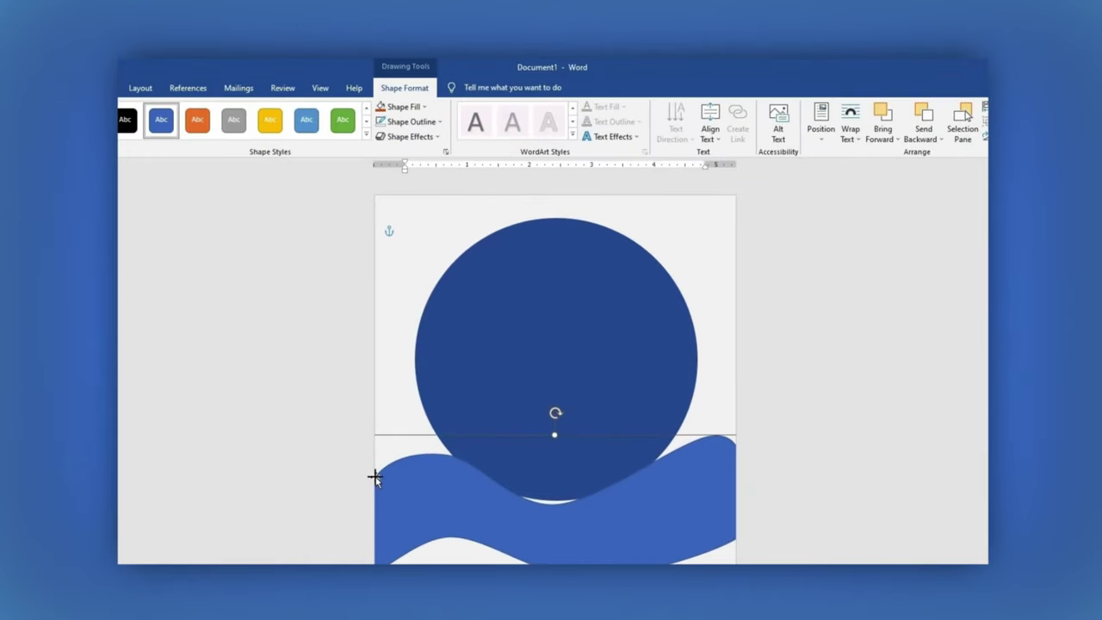
Step: Fill the wave yellow, remove its outline and move it below the circle
click(403, 105)
click(458, 137)
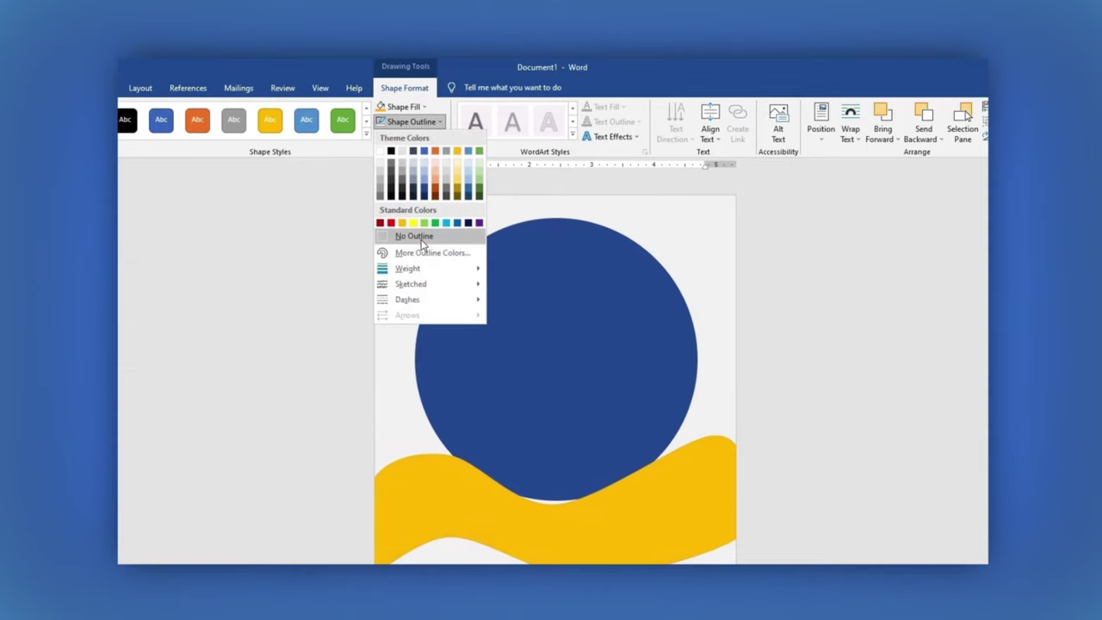
click(419, 237)
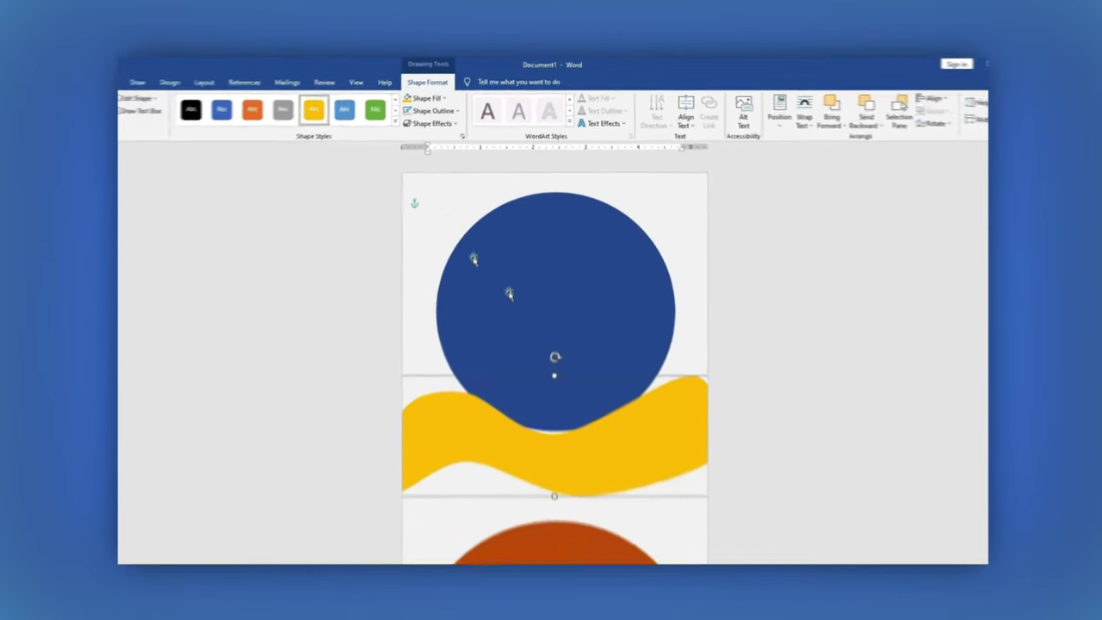
drag(591, 347, 512, 382)
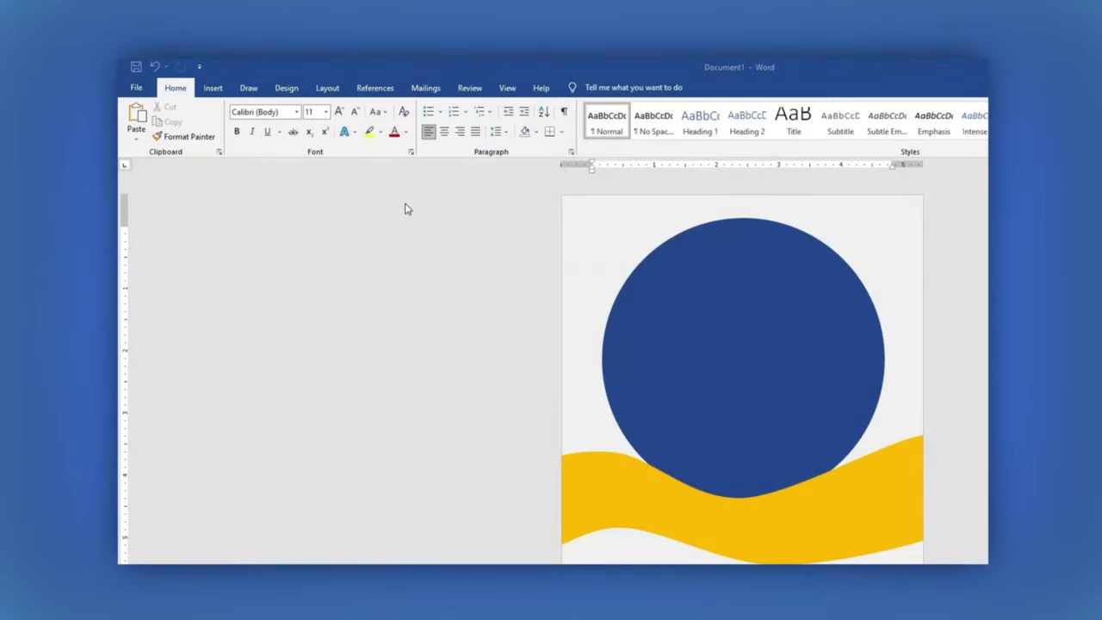
Step: Draw a custom text box over the lower circle and the wave
click(213, 88)
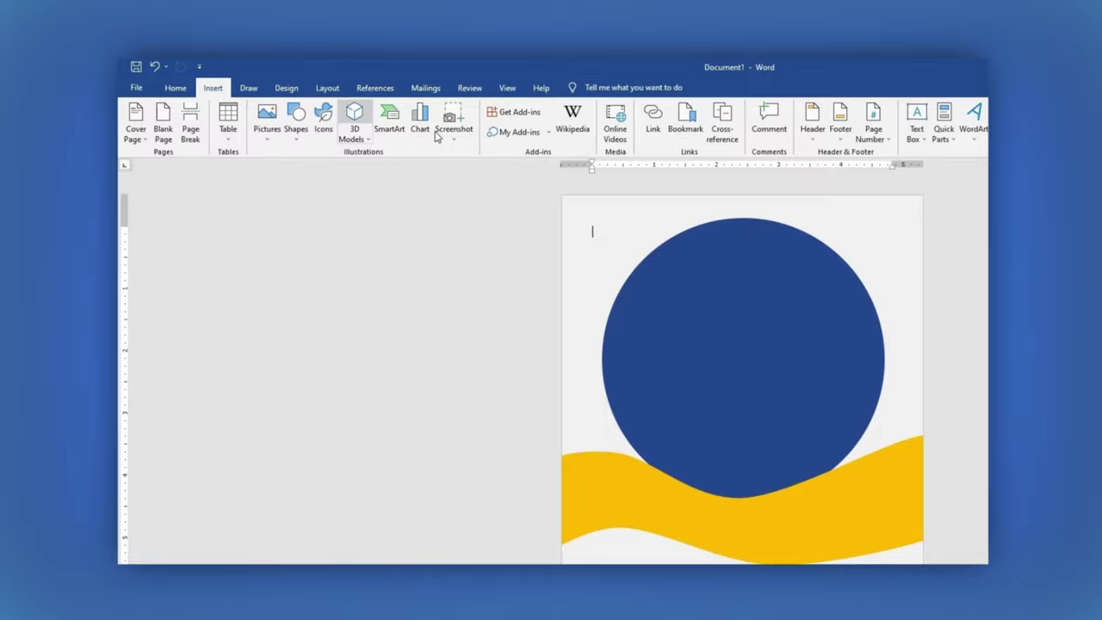
click(729, 129)
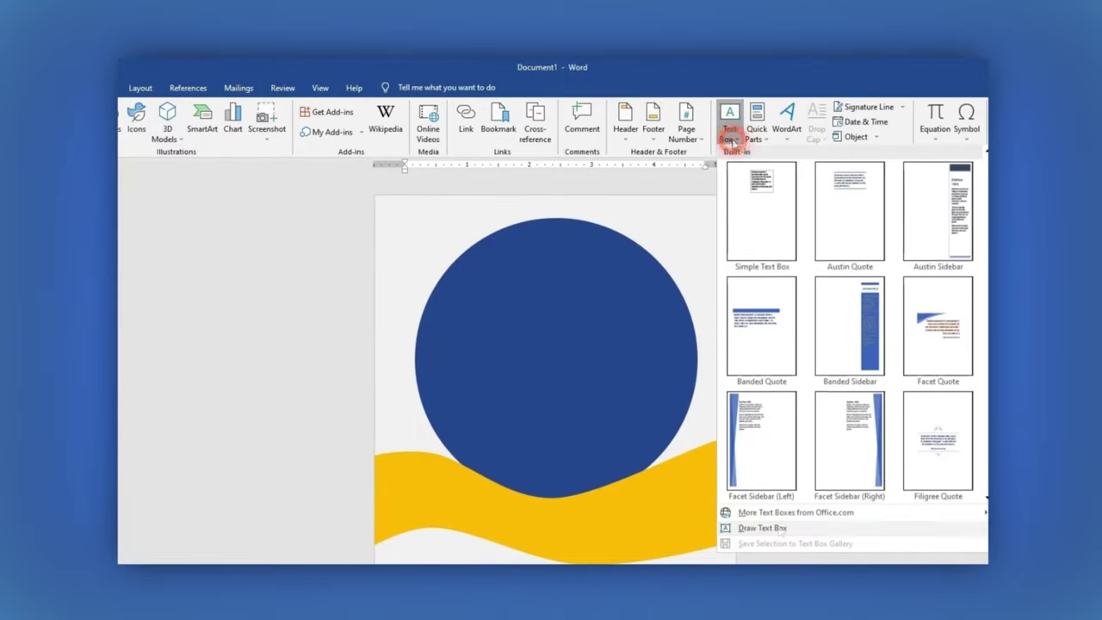
click(779, 528)
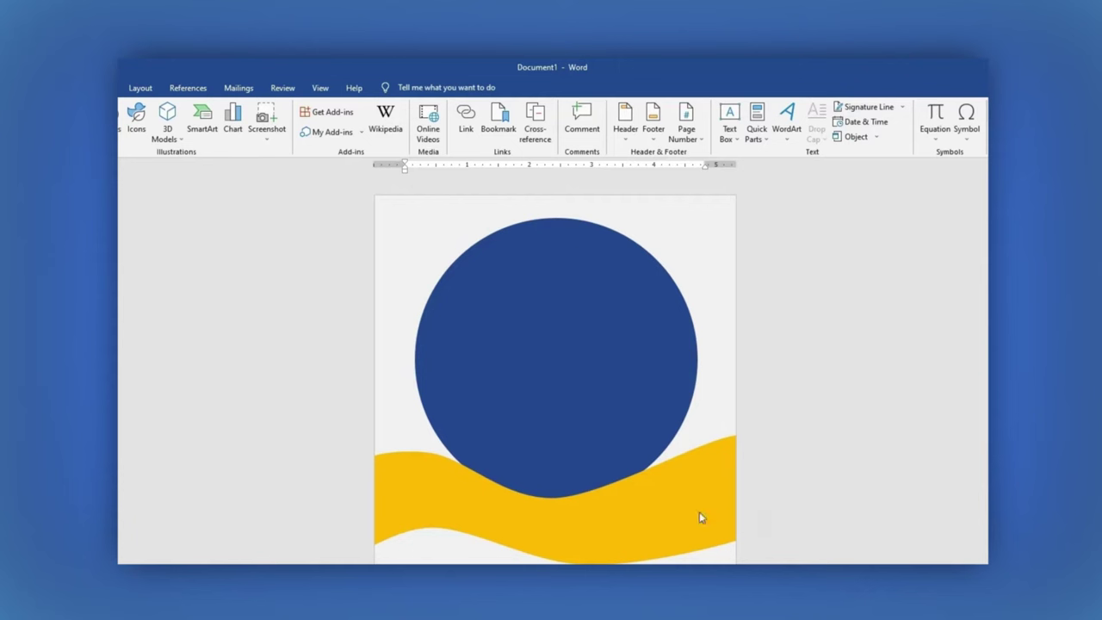
drag(565, 507, 703, 565)
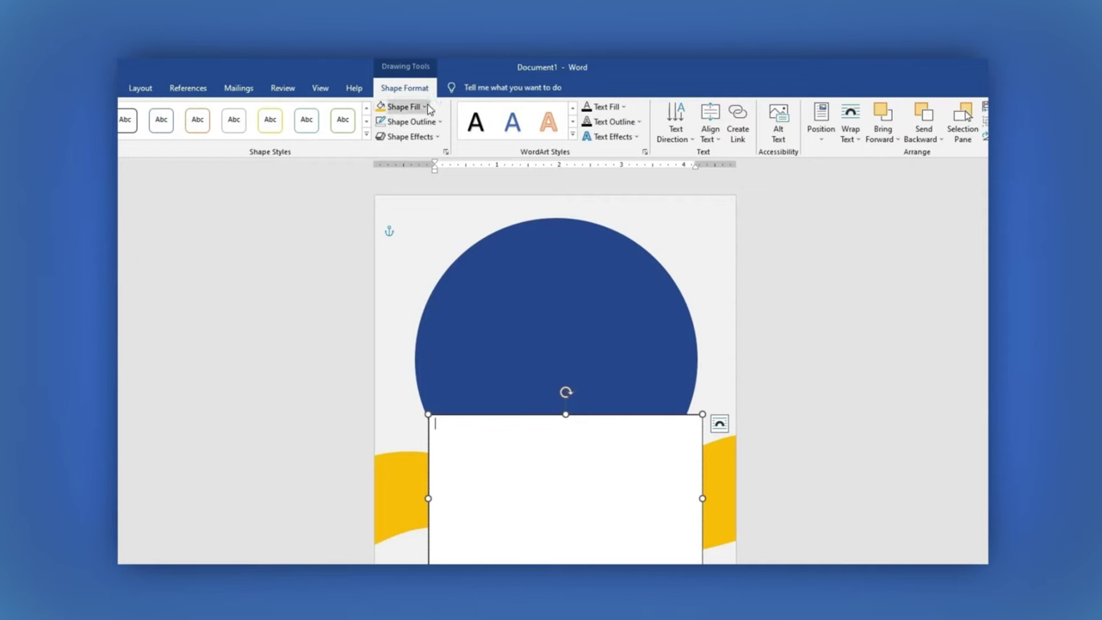
Step: Make the text box transparent with no border
click(425, 108)
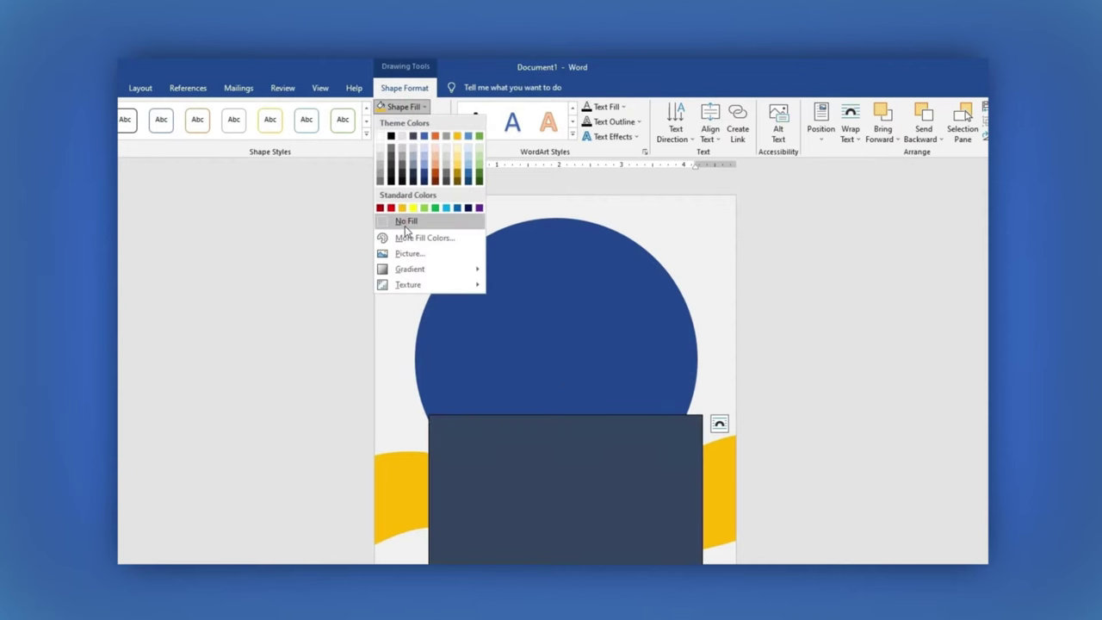
click(407, 222)
click(412, 122)
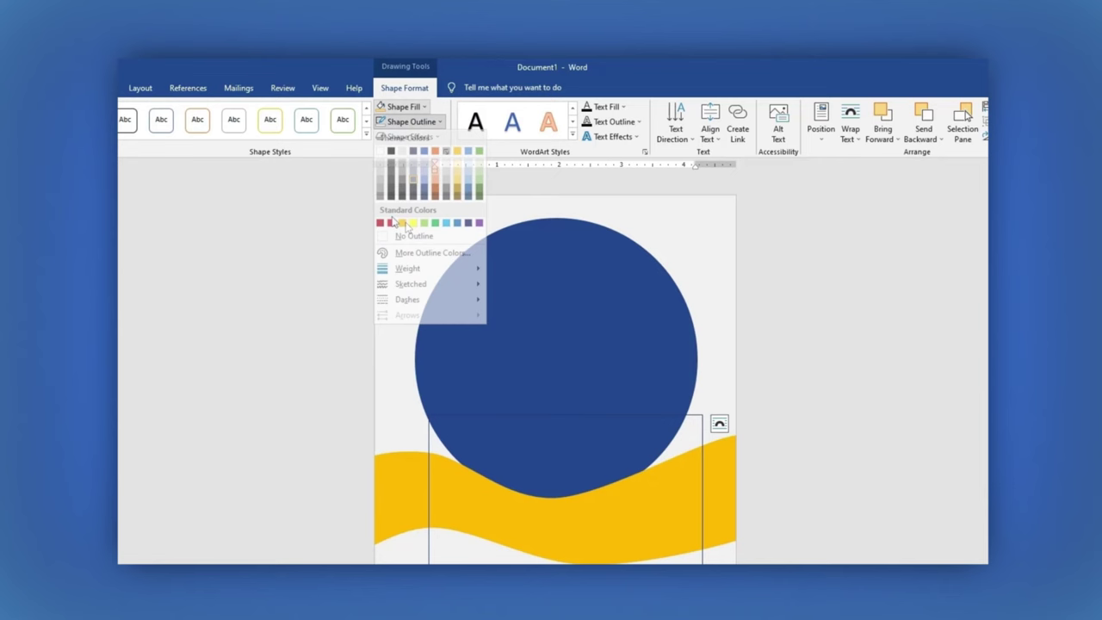
click(387, 234)
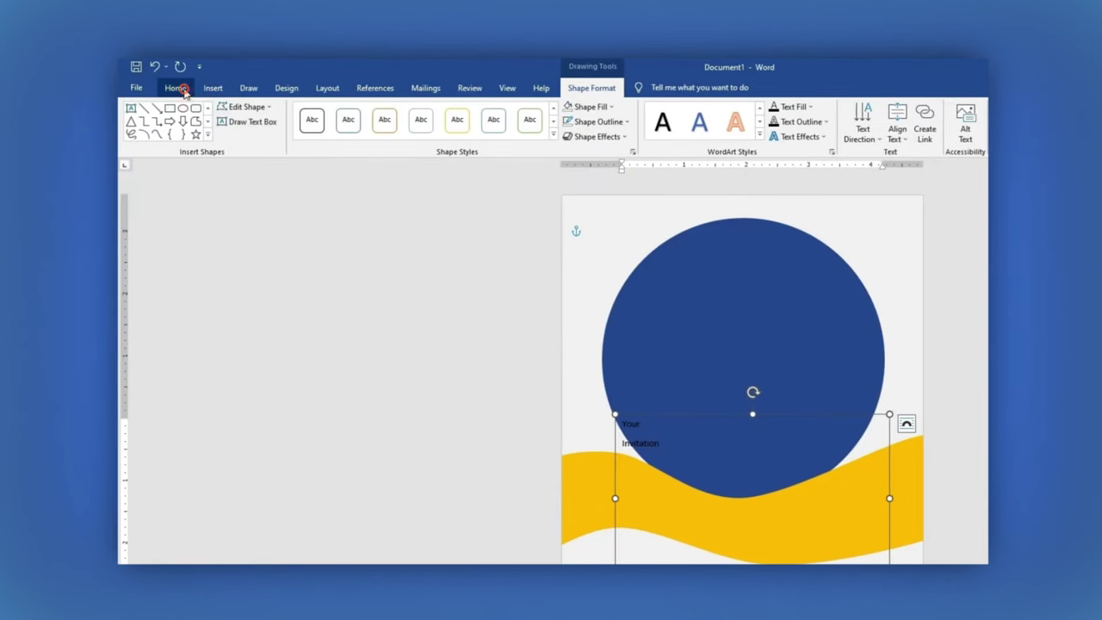
Step: Set the 'Your Invitation' heading in the Blackout font, coloured white
click(181, 90)
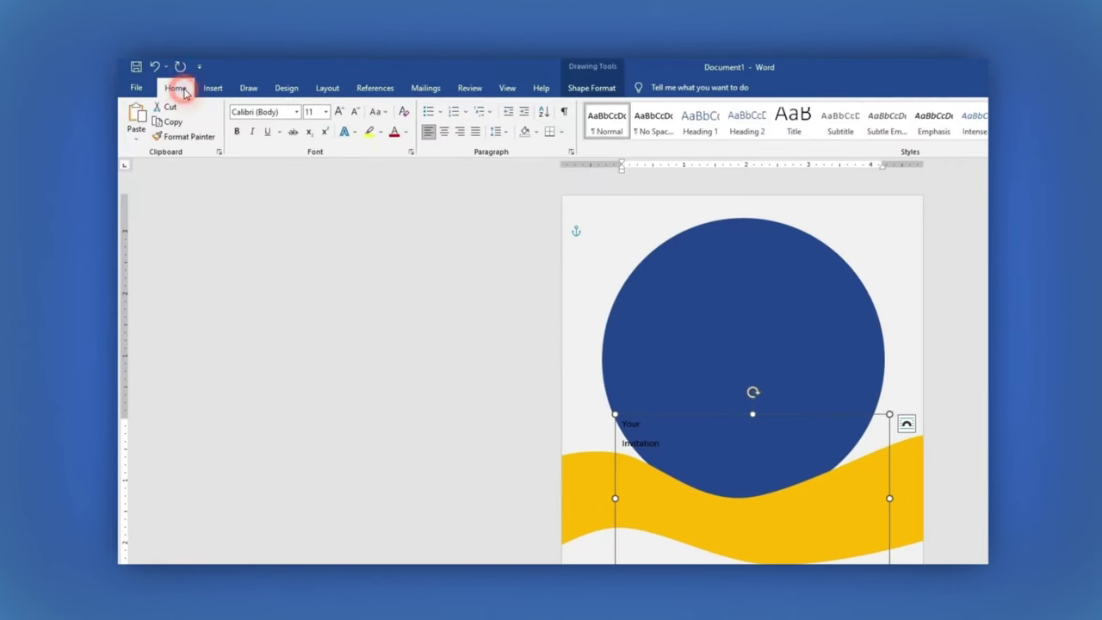
click(296, 111)
click(259, 140)
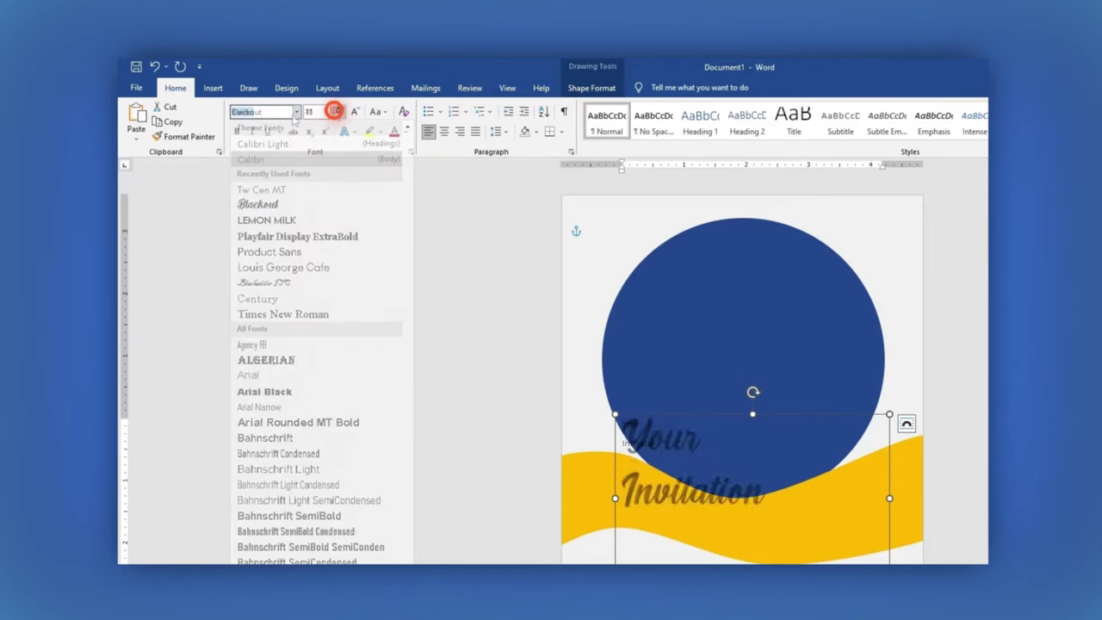
click(406, 131)
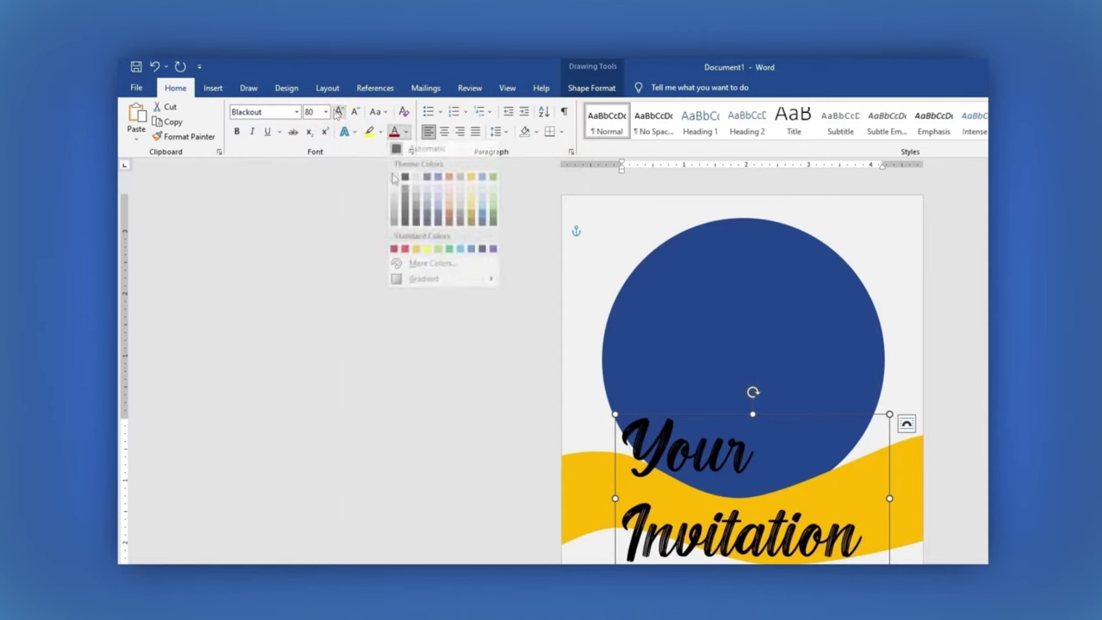
click(393, 176)
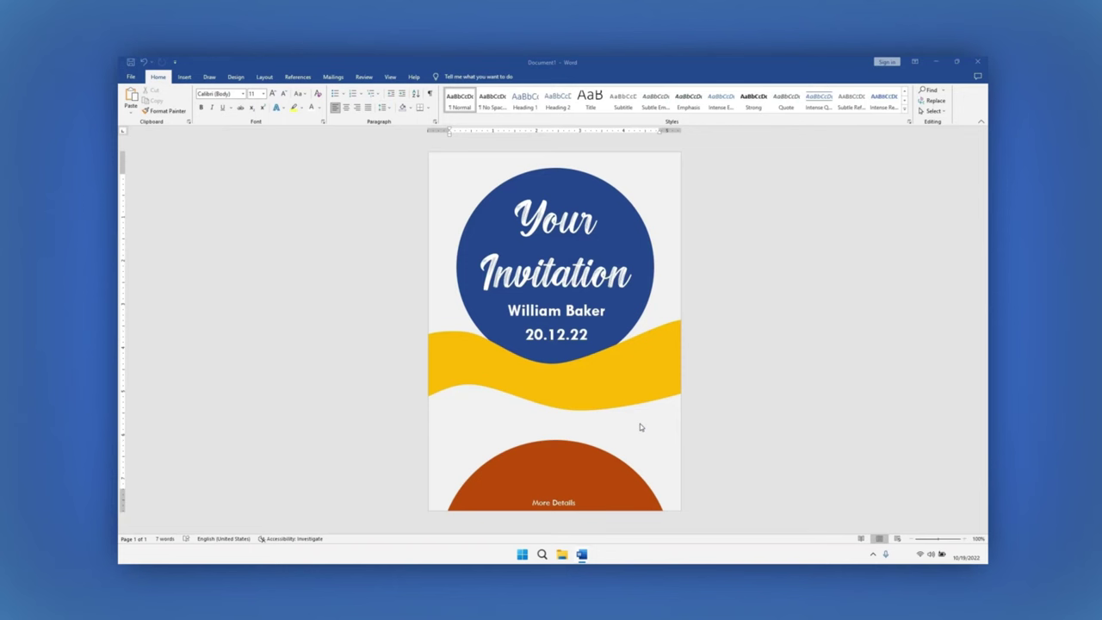
Step: Draw a rounded rectangle below the circle and choose a picture fill for it
click(186, 77)
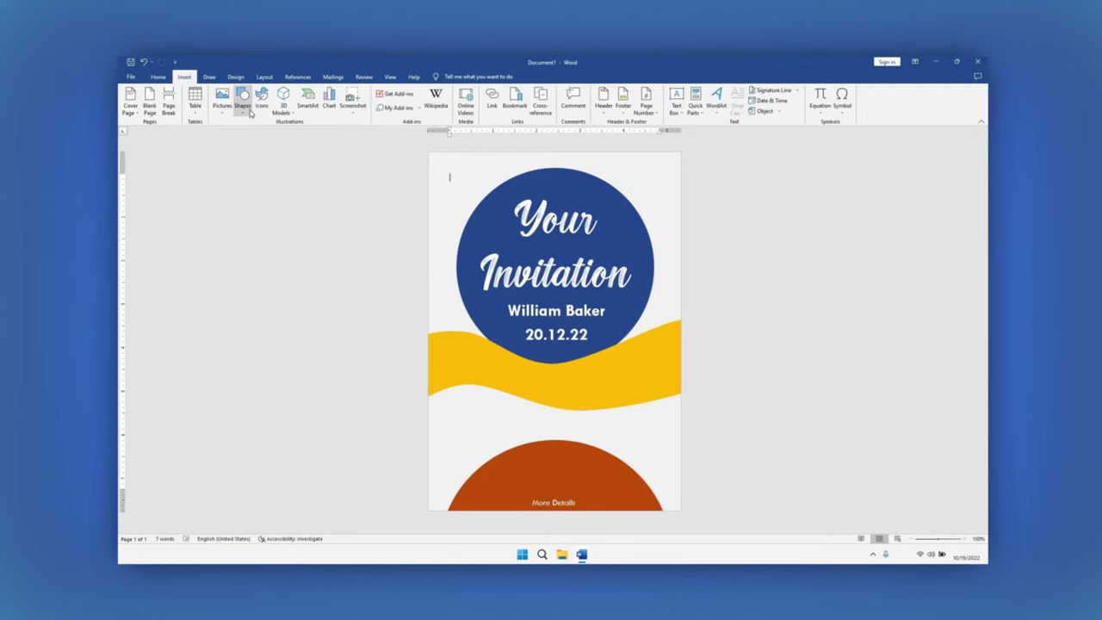
click(245, 104)
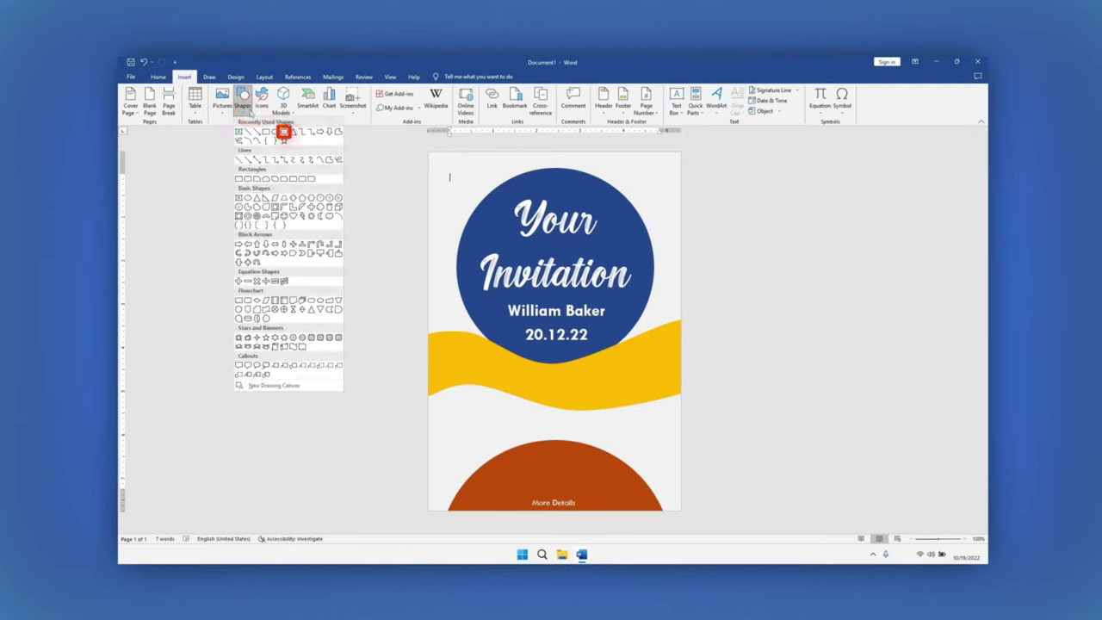
click(283, 134)
drag(528, 376, 594, 443)
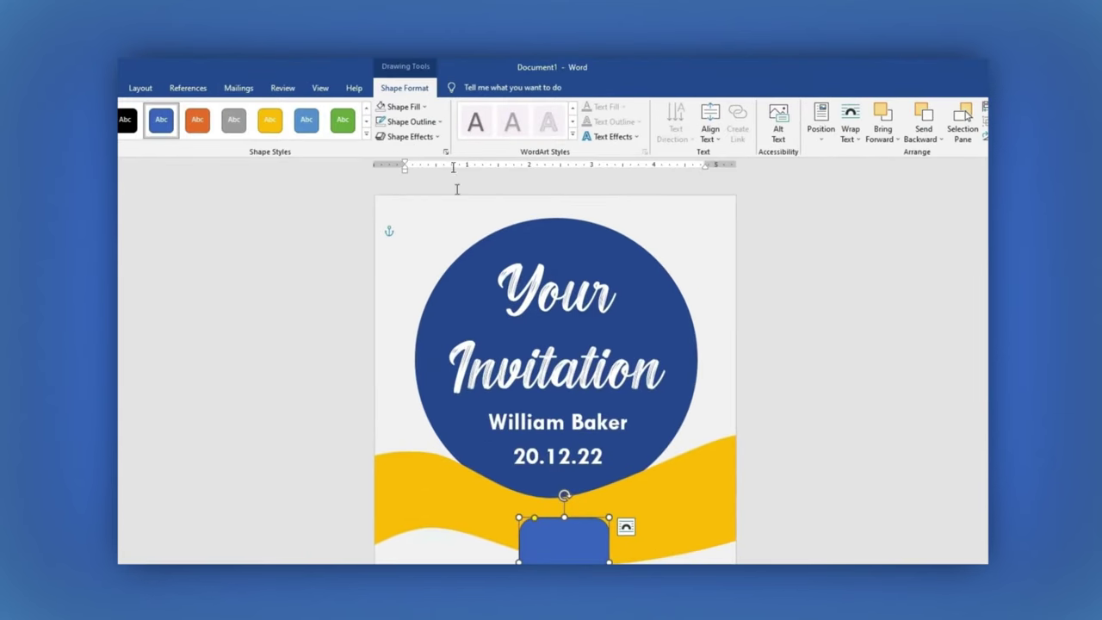
click(422, 107)
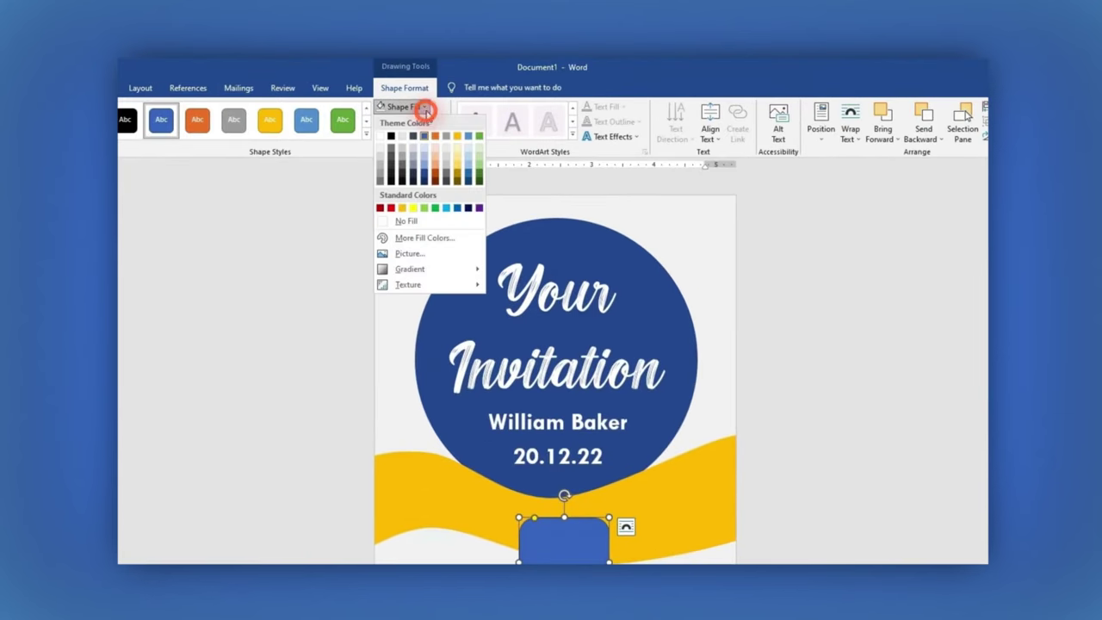
click(434, 252)
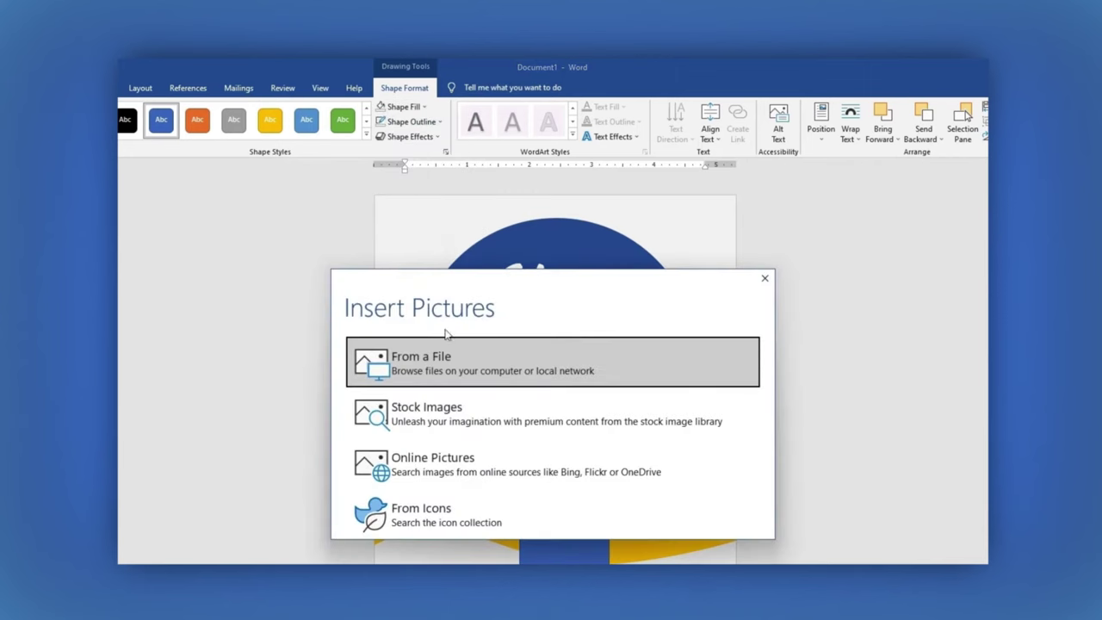
Step: Fill the rectangle with the 'frame' QR code image from the computer
click(446, 356)
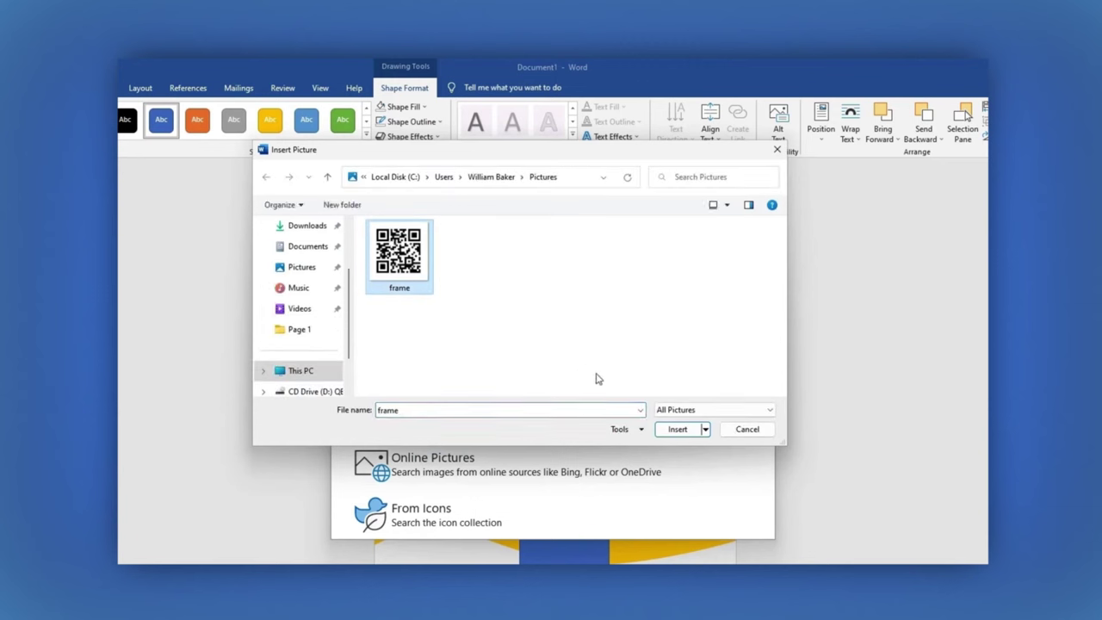
click(676, 429)
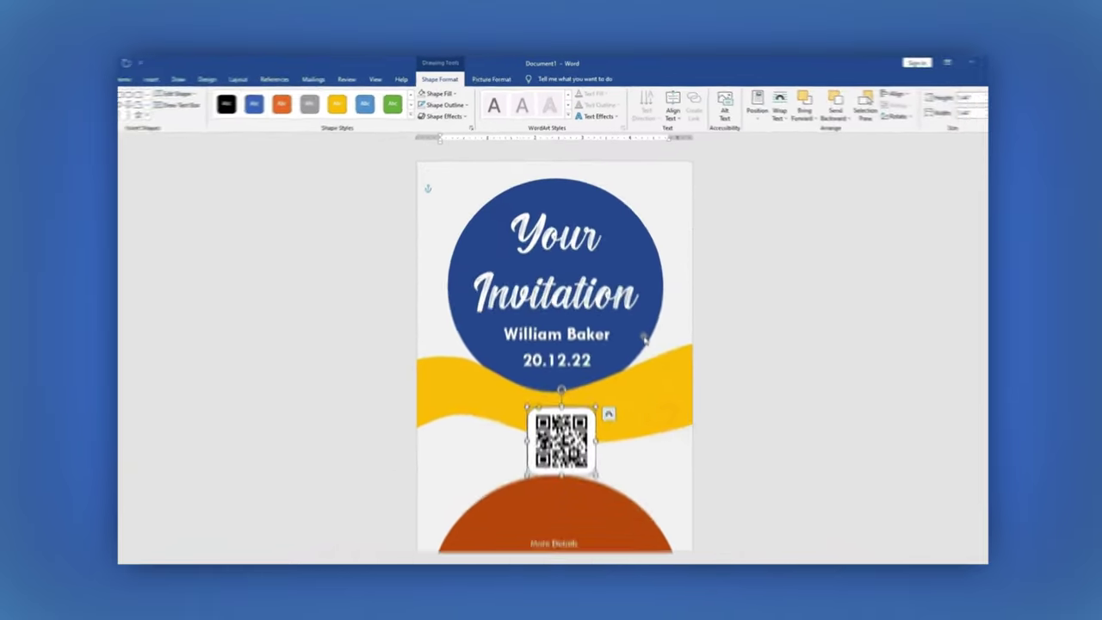
Step: Remove the QR code's outline, move it onto the orange semicircle and shrink it slightly
click(471, 101)
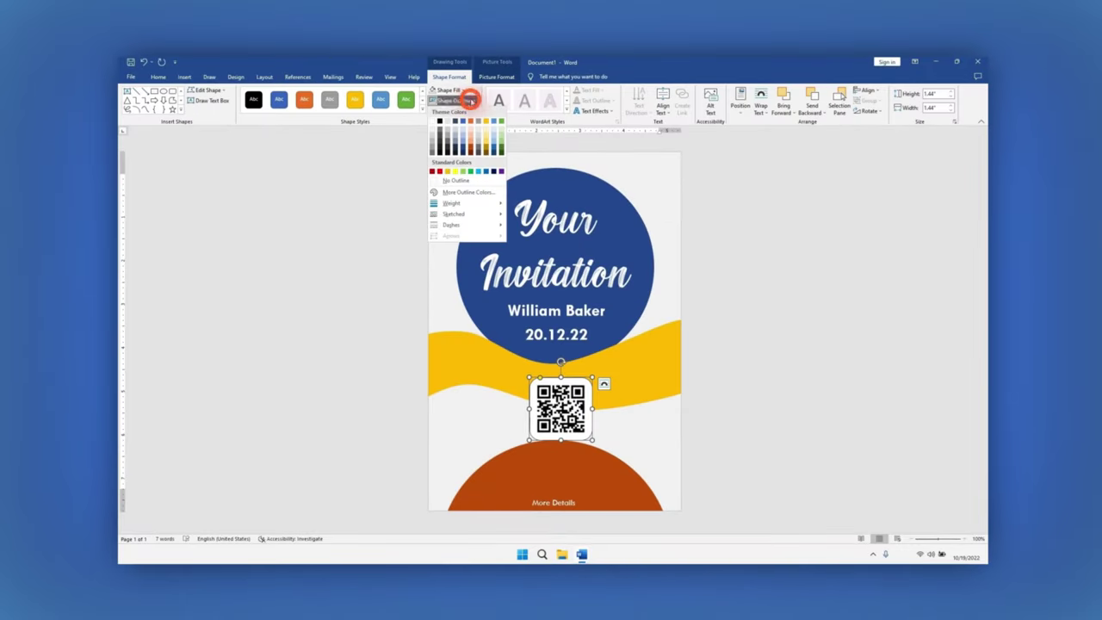
click(453, 180)
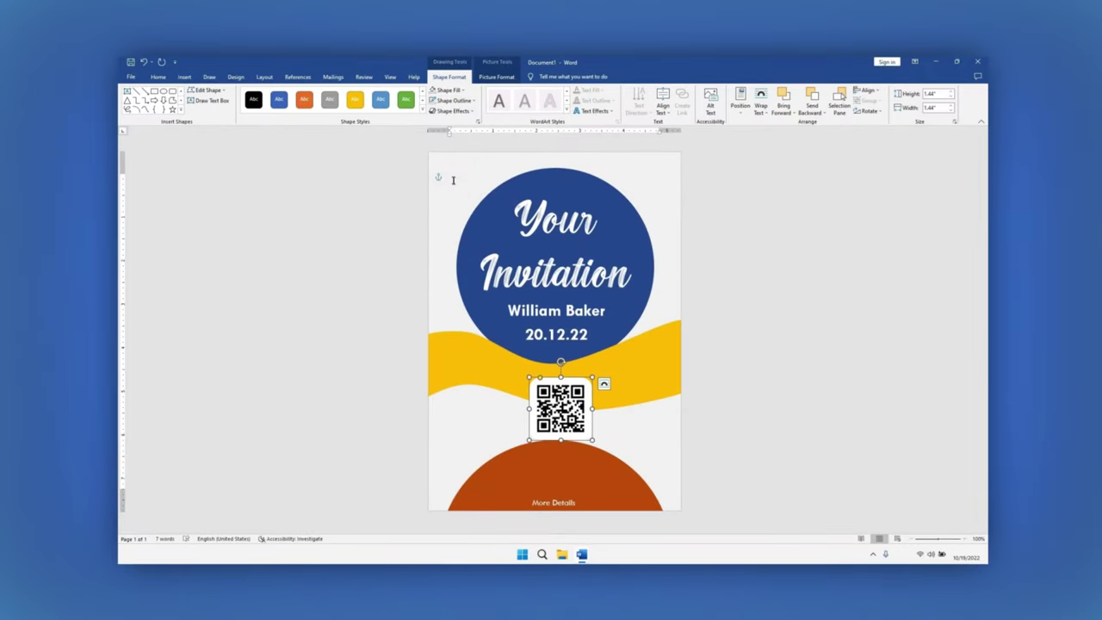
drag(564, 383, 577, 426)
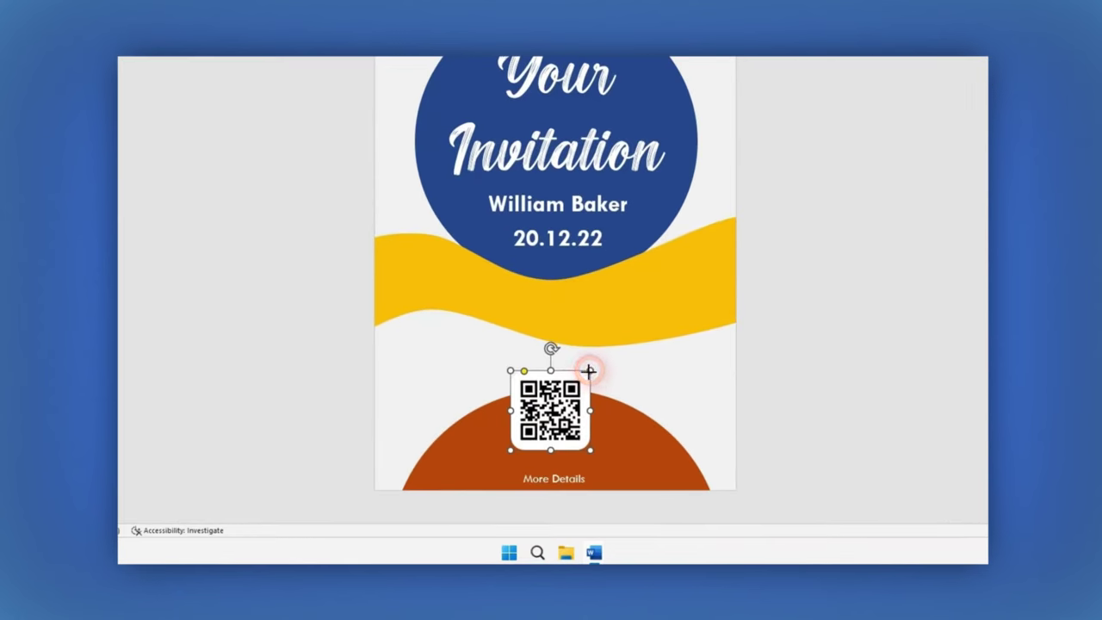
drag(588, 371, 584, 376)
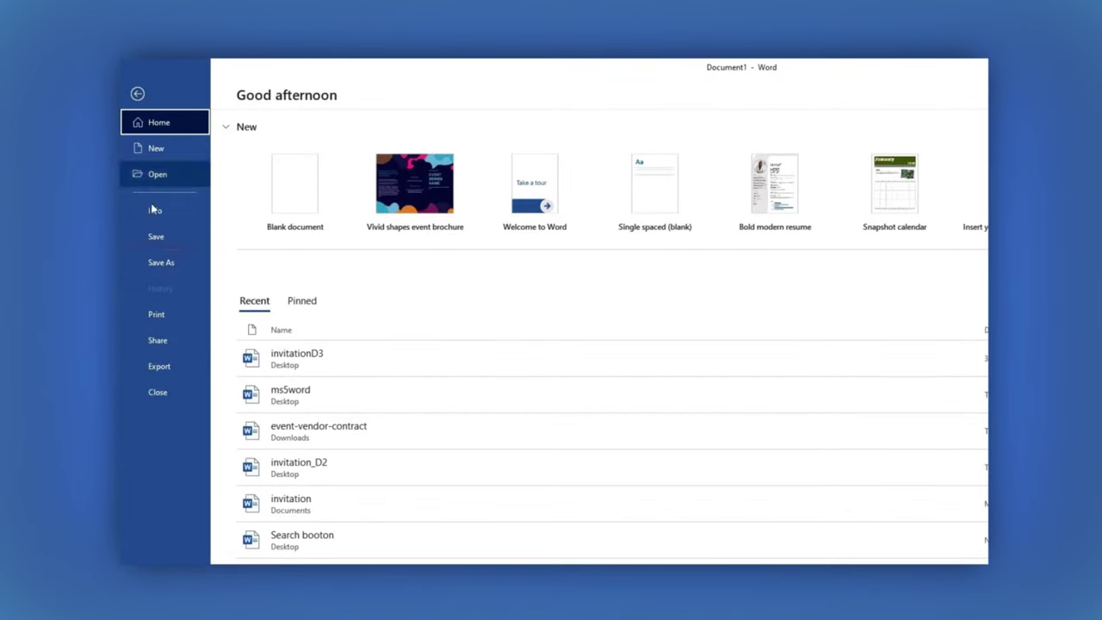
Step: Set up Save As in Documents with file name 'Invitation' and PDF as the type
click(161, 262)
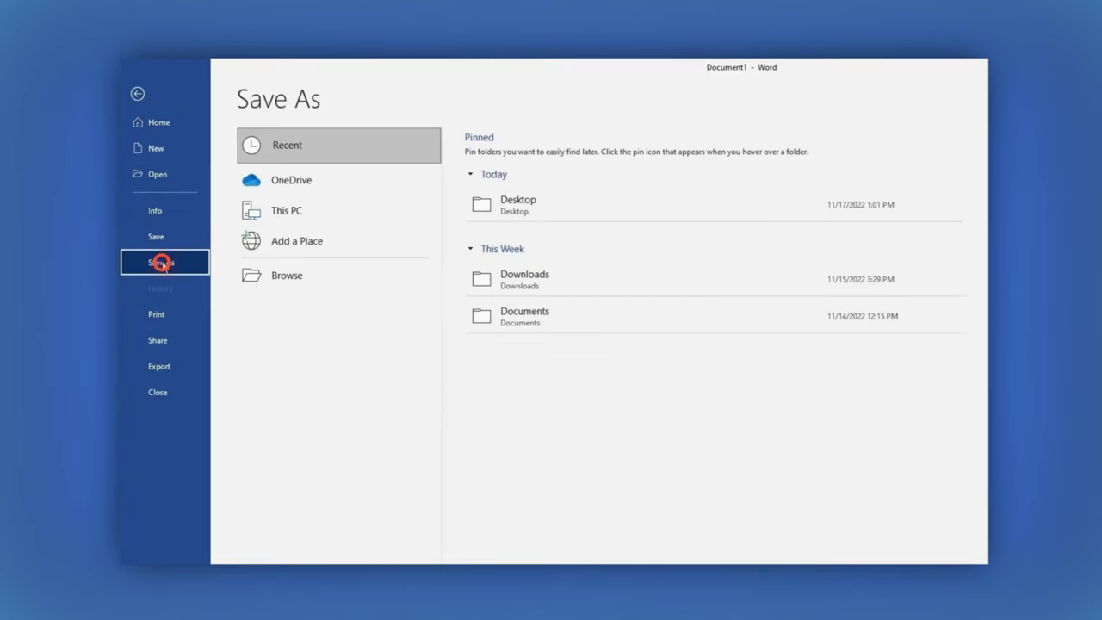
click(270, 283)
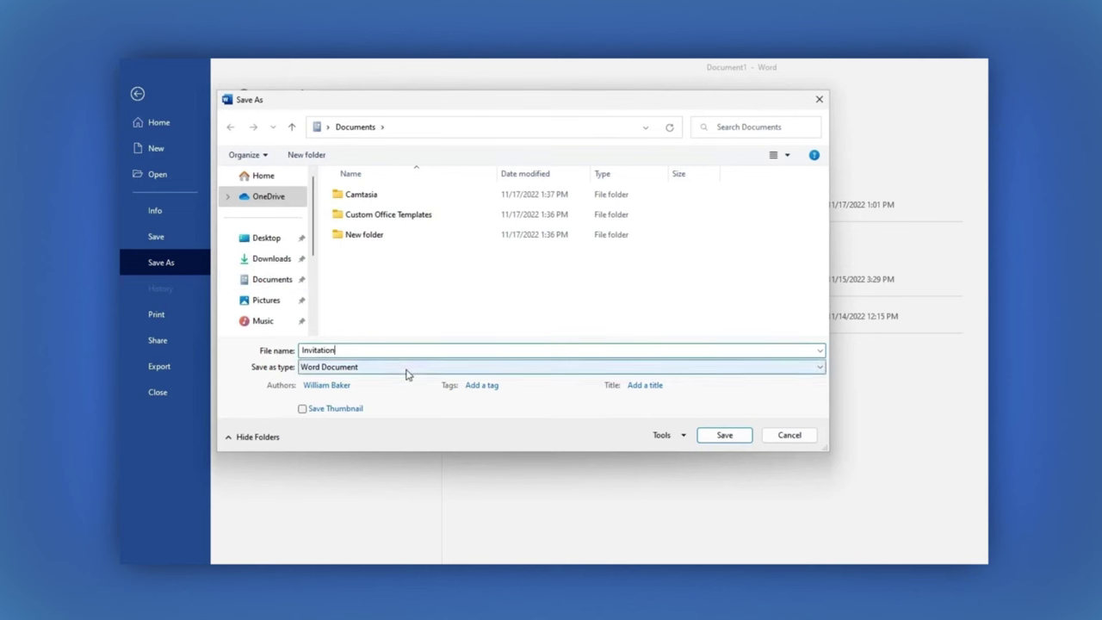
click(408, 367)
click(328, 439)
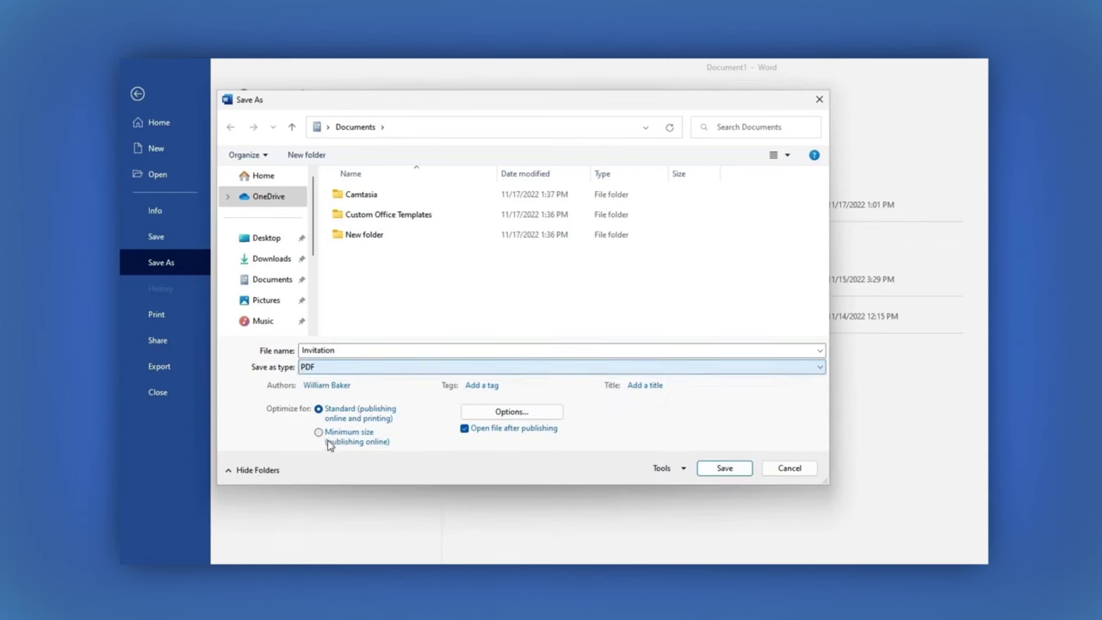
click(724, 471)
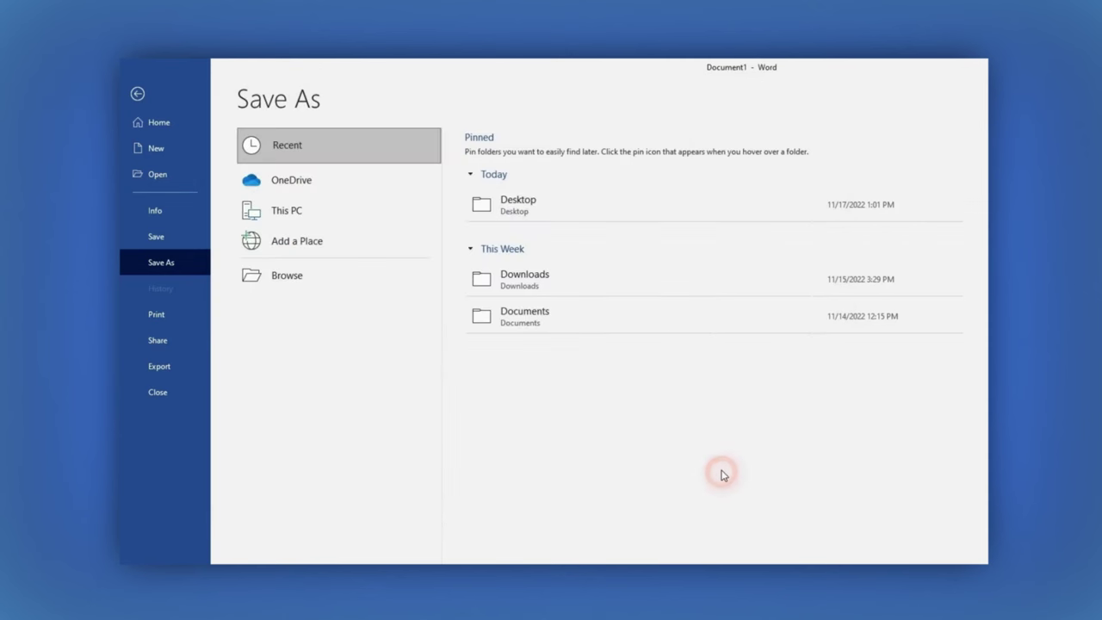